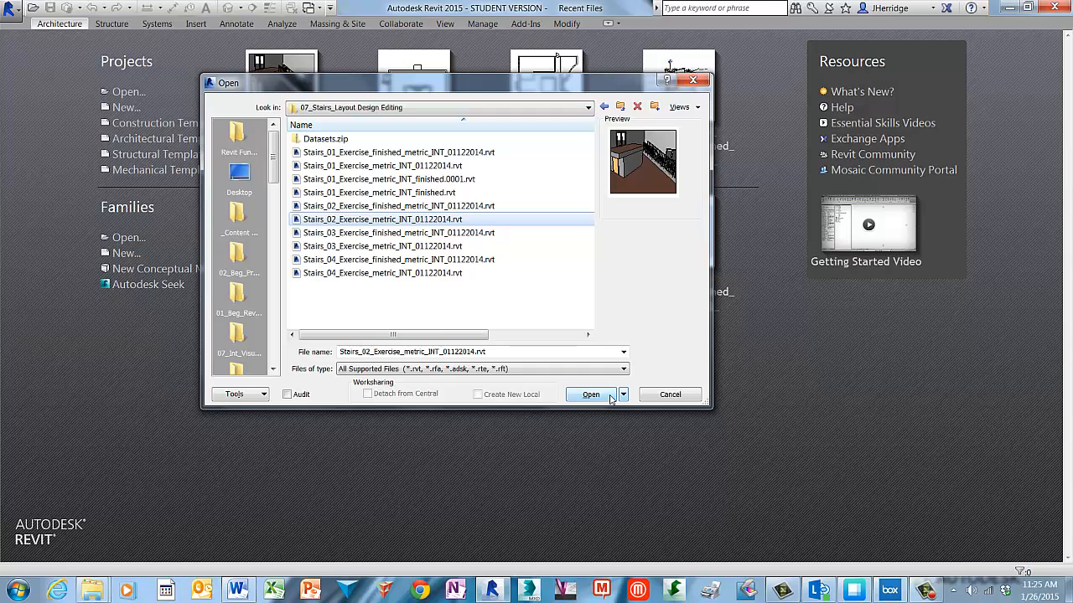
Open the project Stairs_02_Exercise_metric_INT_01122014.rvt and show its Level 1 floor plan.
left_click(610, 394)
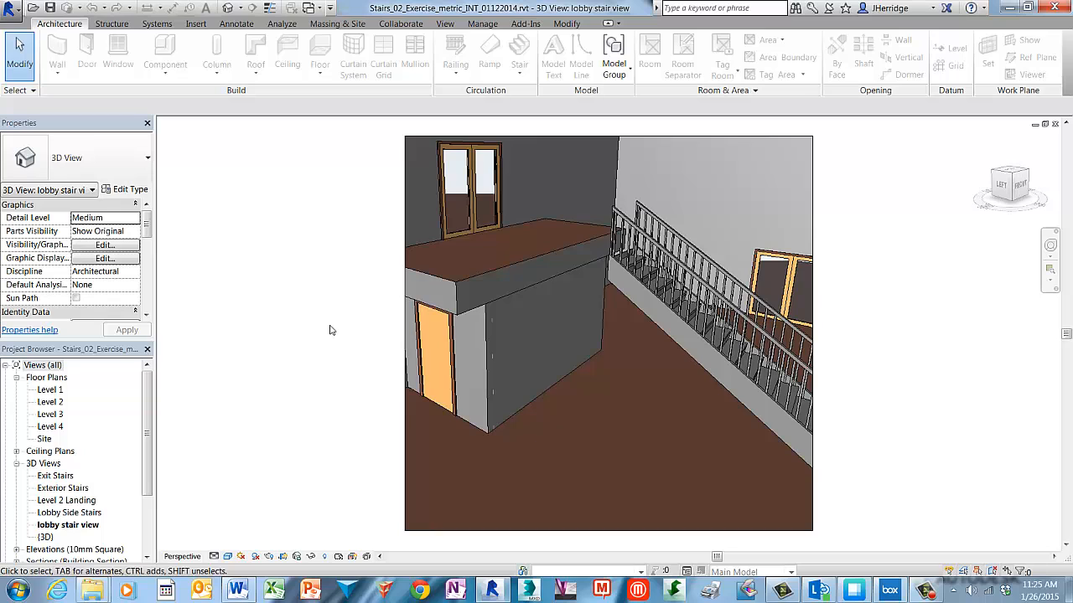
double_click(49, 391)
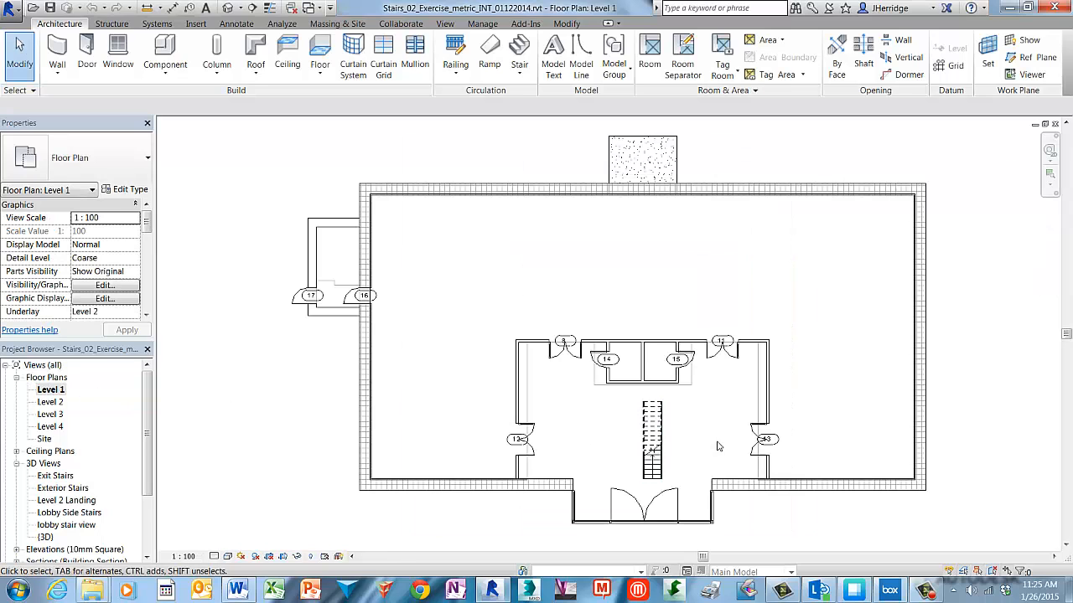
Align the upper end of the lobby stair with the underlay floor edge beyond the rooms at doors 14 and 15, and lock the alignment.
scroll(717, 447, "up", 3)
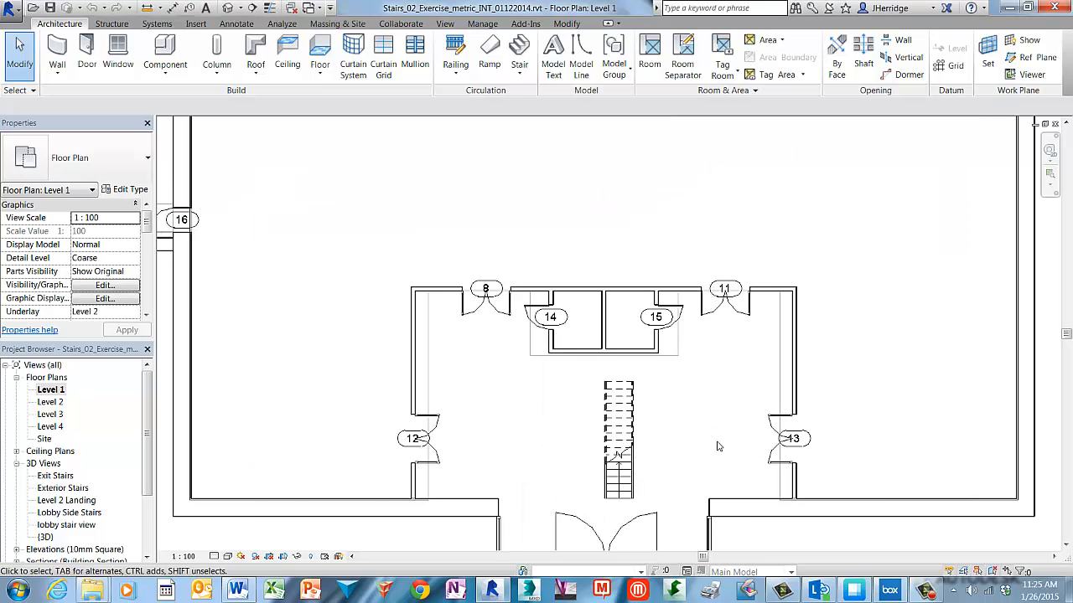
scroll(717, 447, "up", 3)
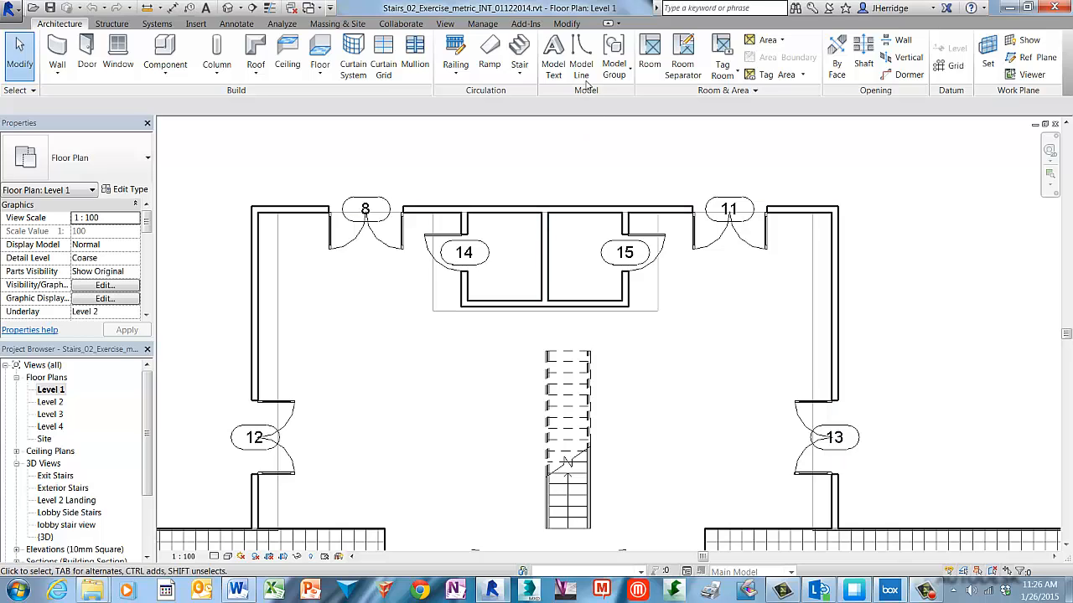
left_click(566, 25)
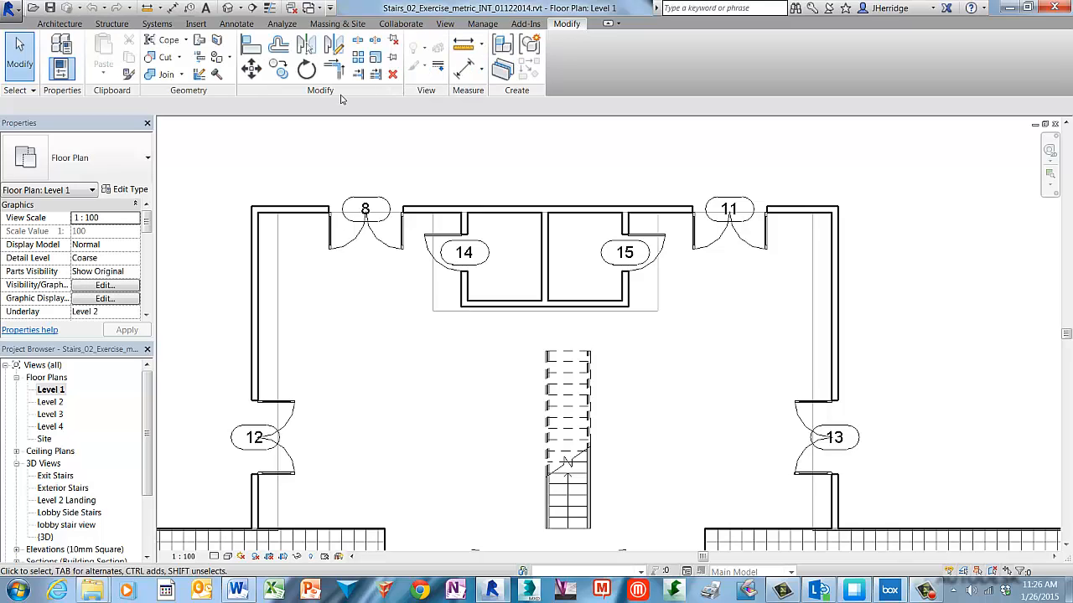
left_click(252, 47)
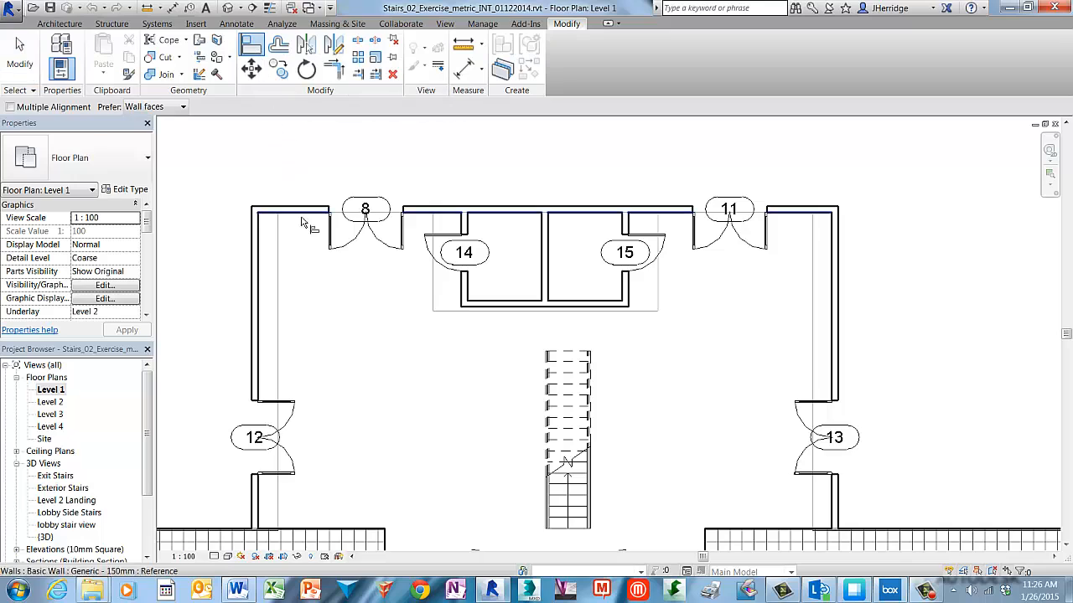
left_click(643, 316)
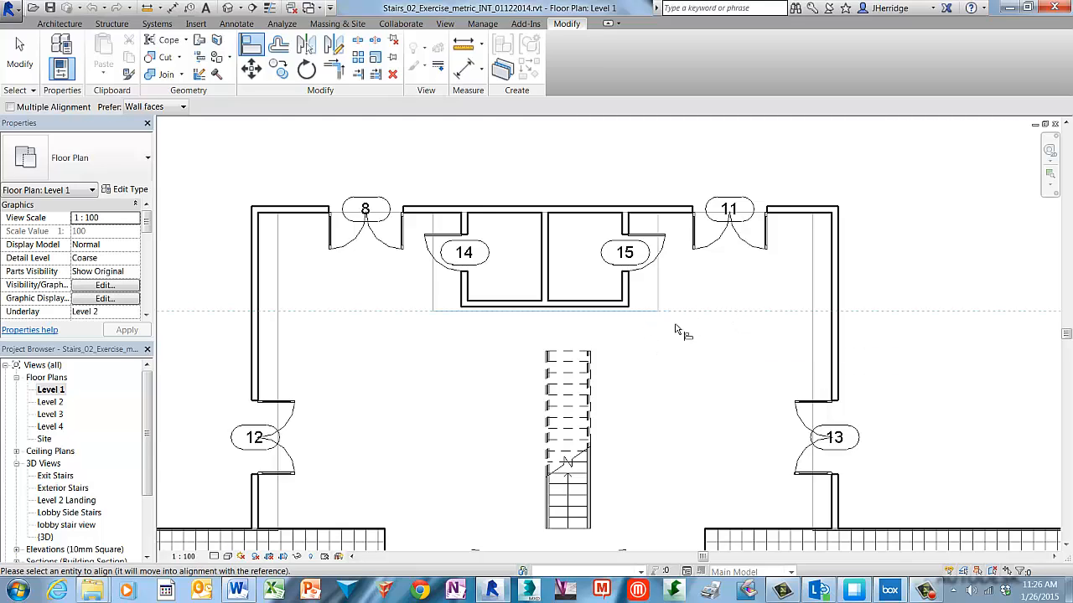
left_click(574, 356)
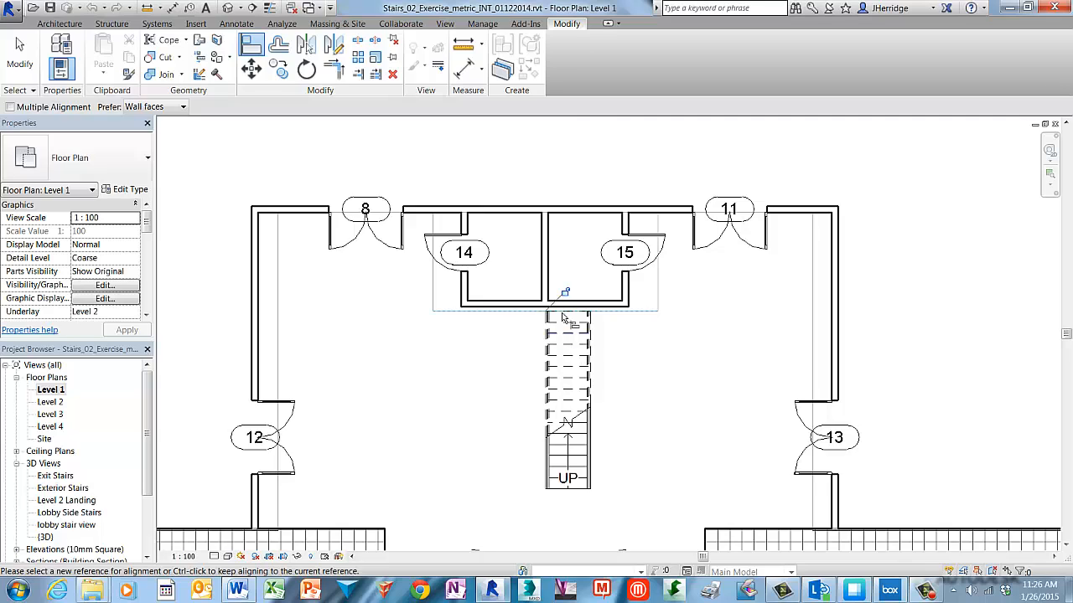
left_click(564, 293)
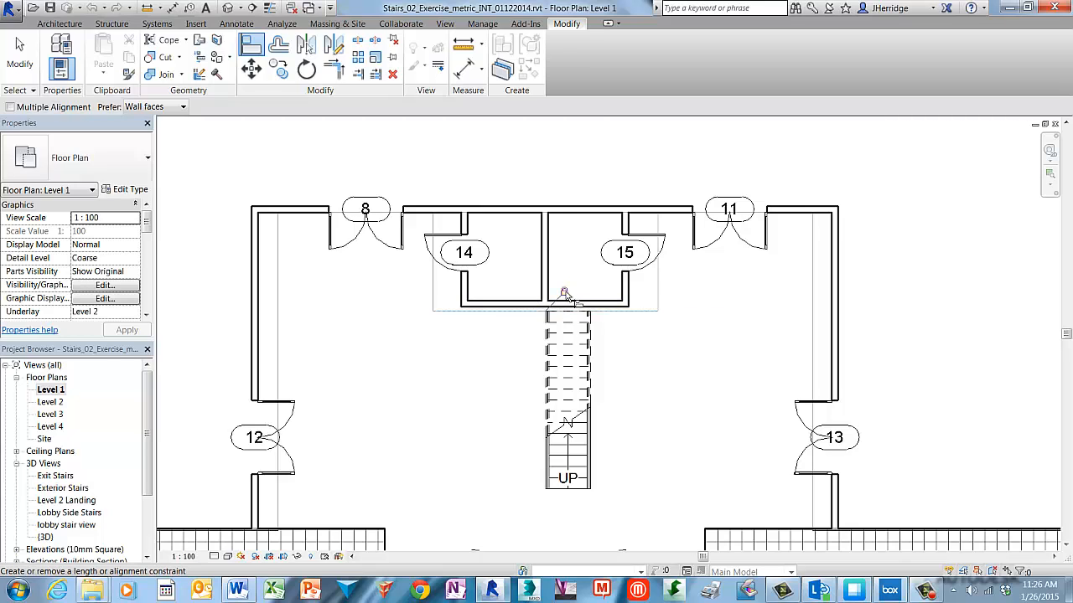
Align the stair run's centreline with the centre of the wall between doors 14 and 15, and lock the alignment.
scroll(634, 345, "up", 1)
scroll(637, 350, "up", 1)
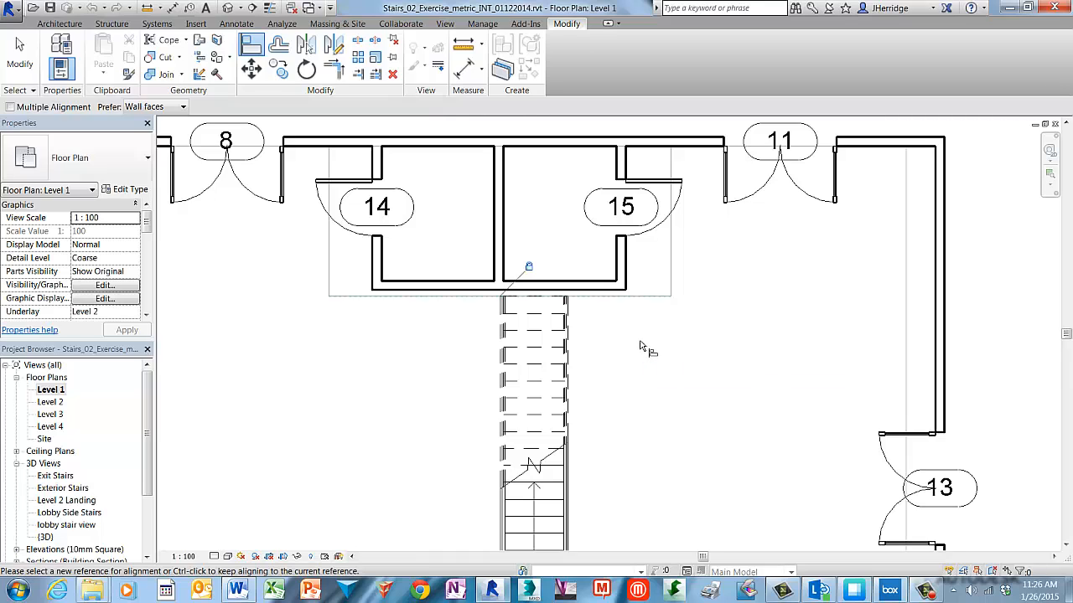
left_click(498, 234)
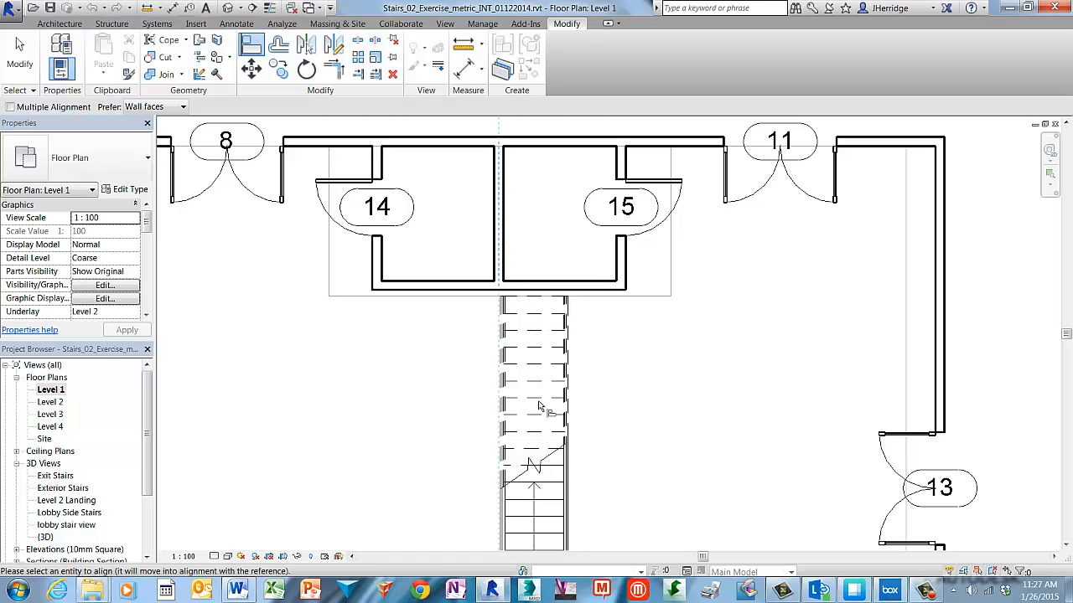
left_click(533, 502)
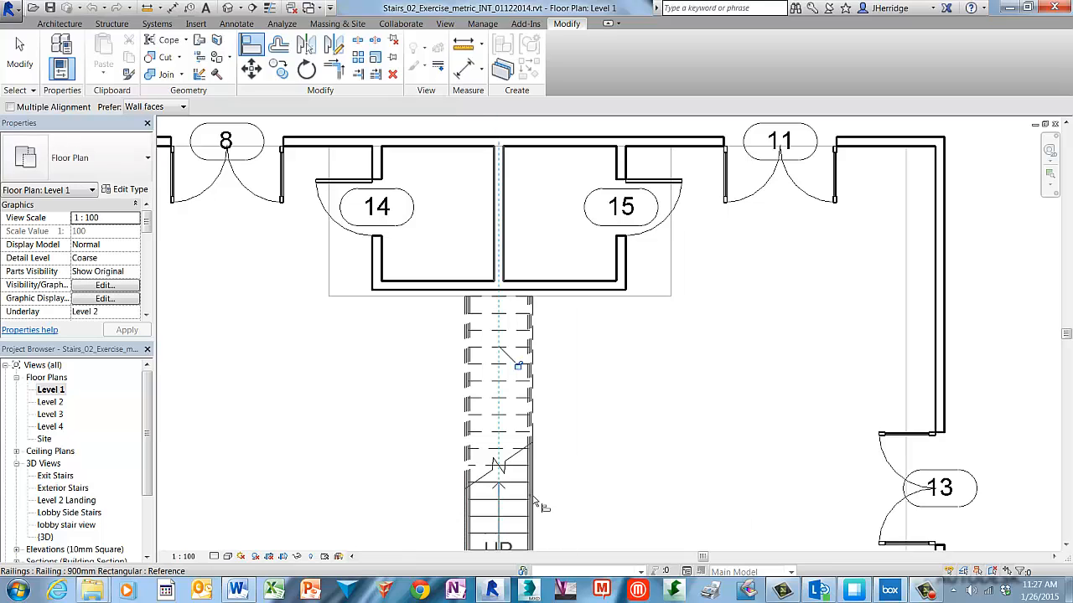
left_click(519, 367)
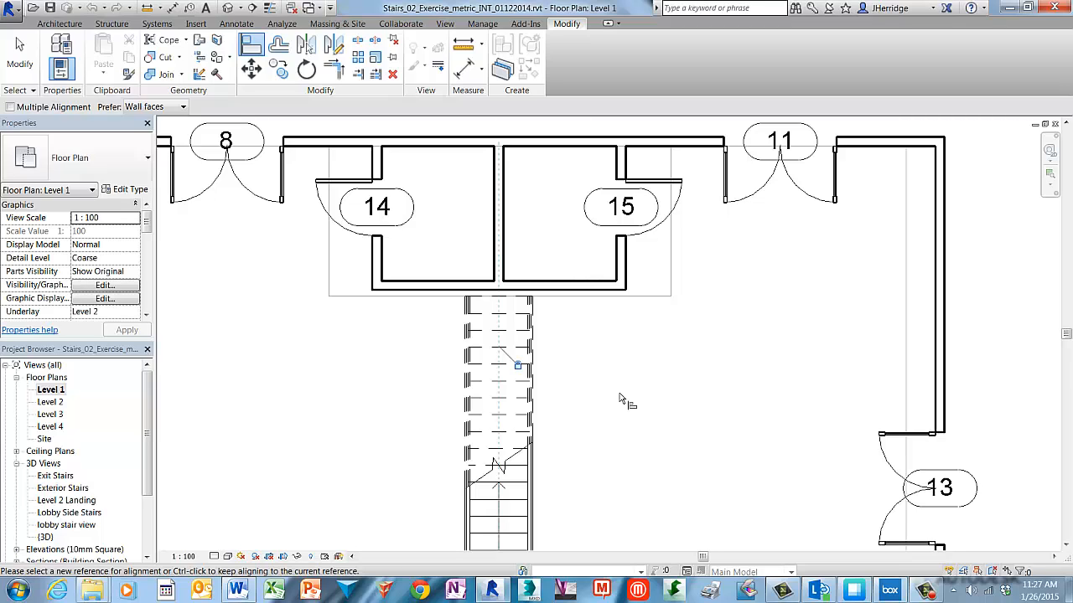
key("Escape")
key("Escape")
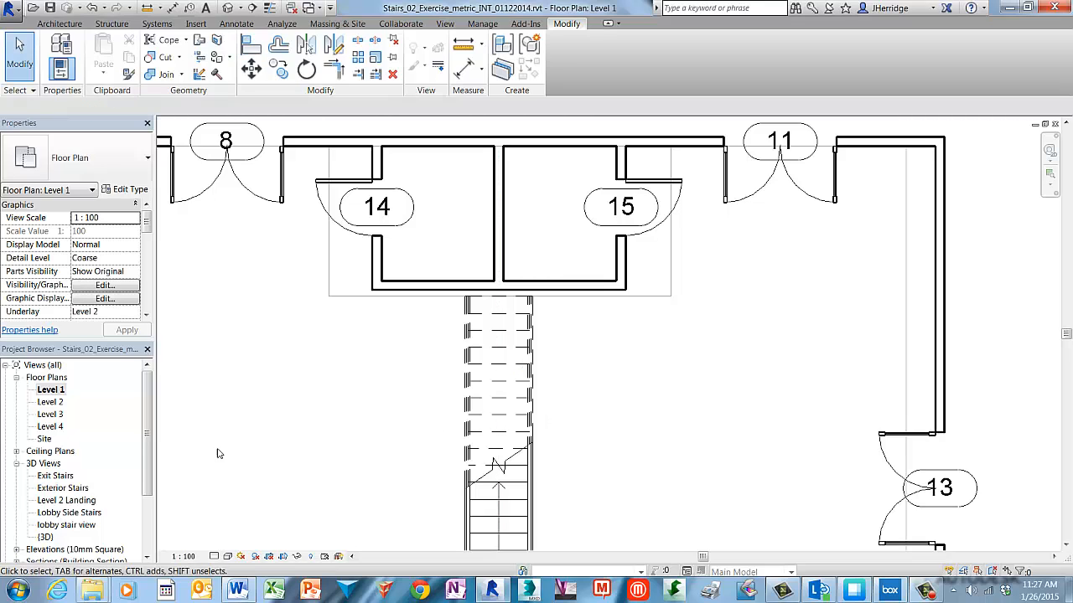
Open the lobby stair view in 3D and set its visual style to Hidden Line.
left_click(87, 526)
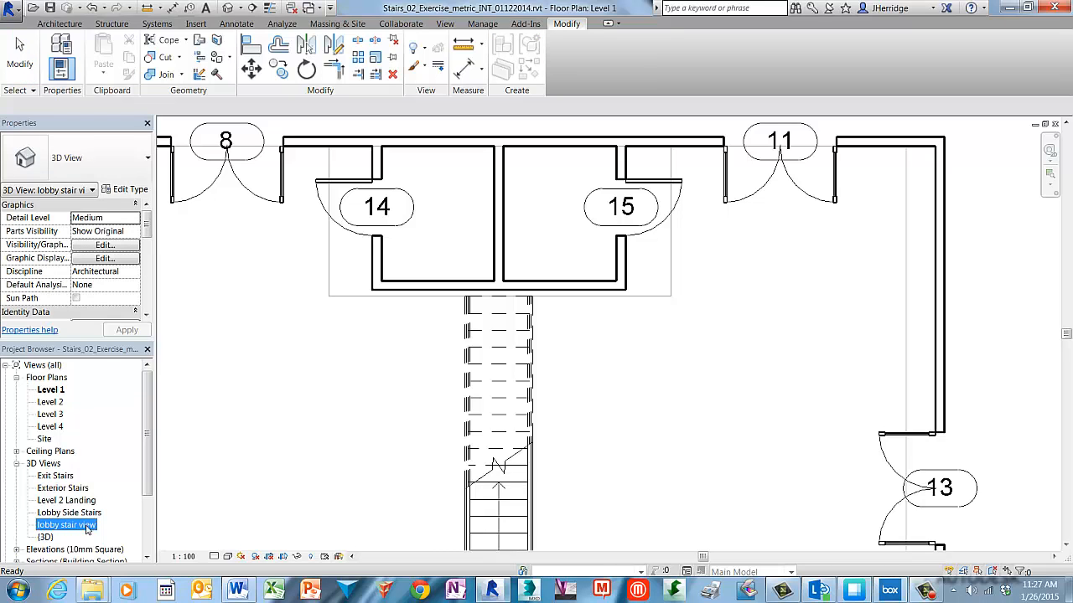
double_click(67, 526)
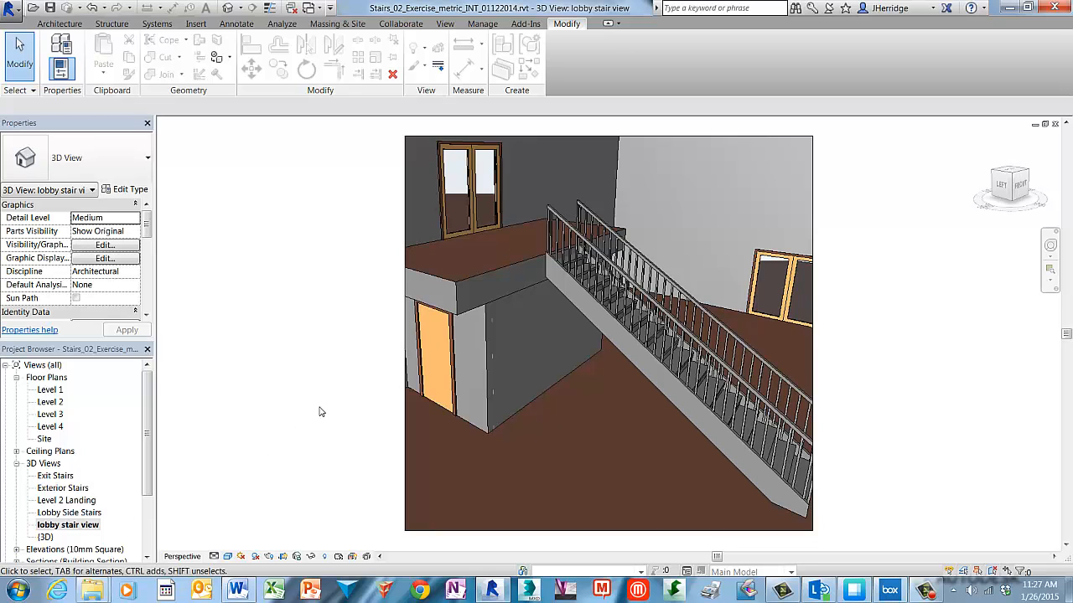
key("h")
key("l")
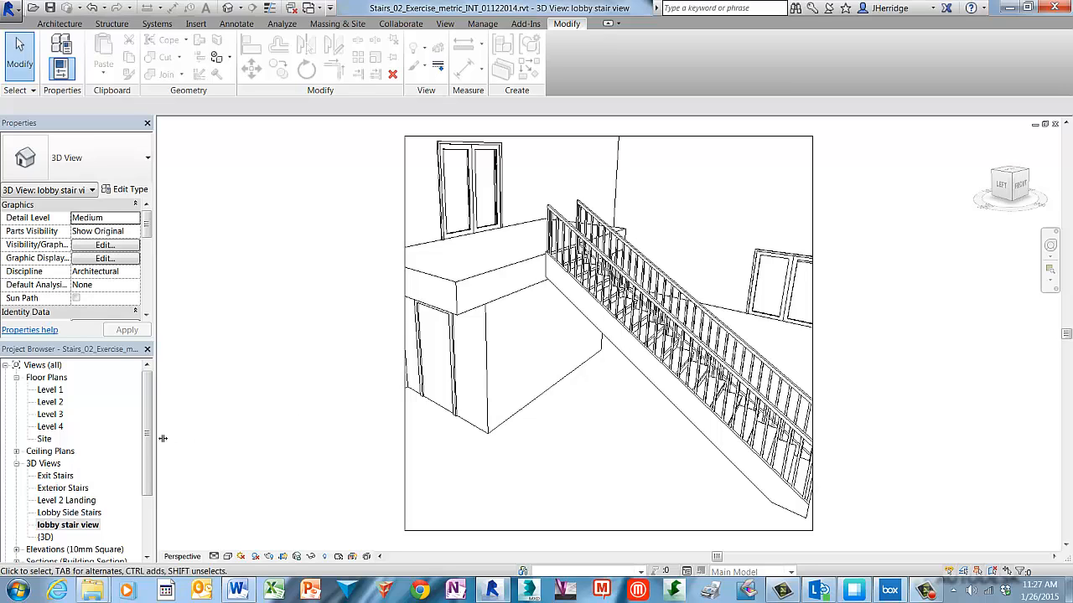
Open the Stair Section building section view.
left_click_drag(146, 439, 143, 512)
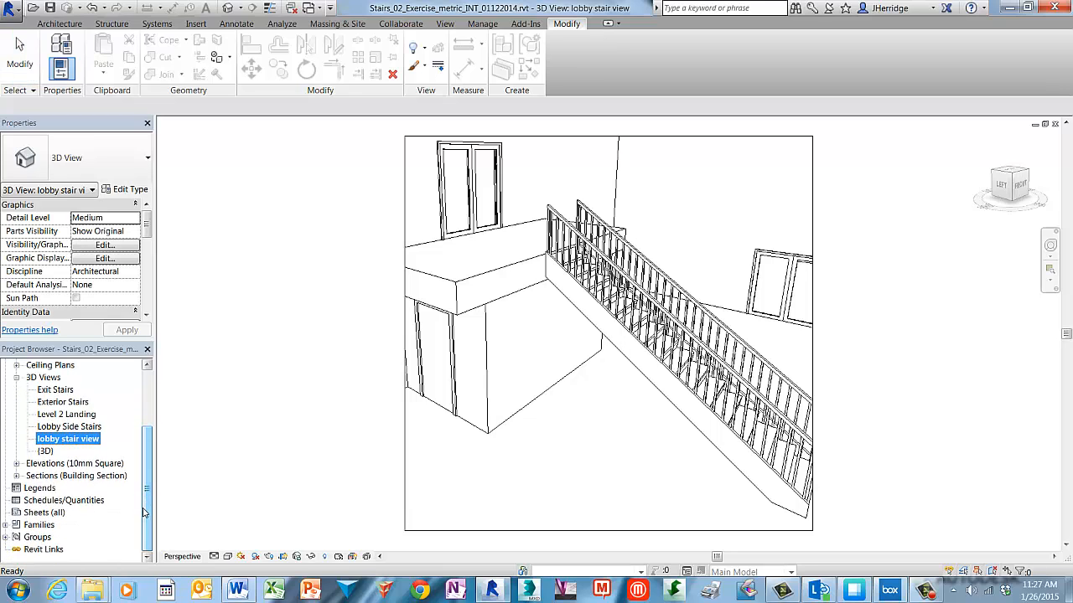
left_click(17, 476)
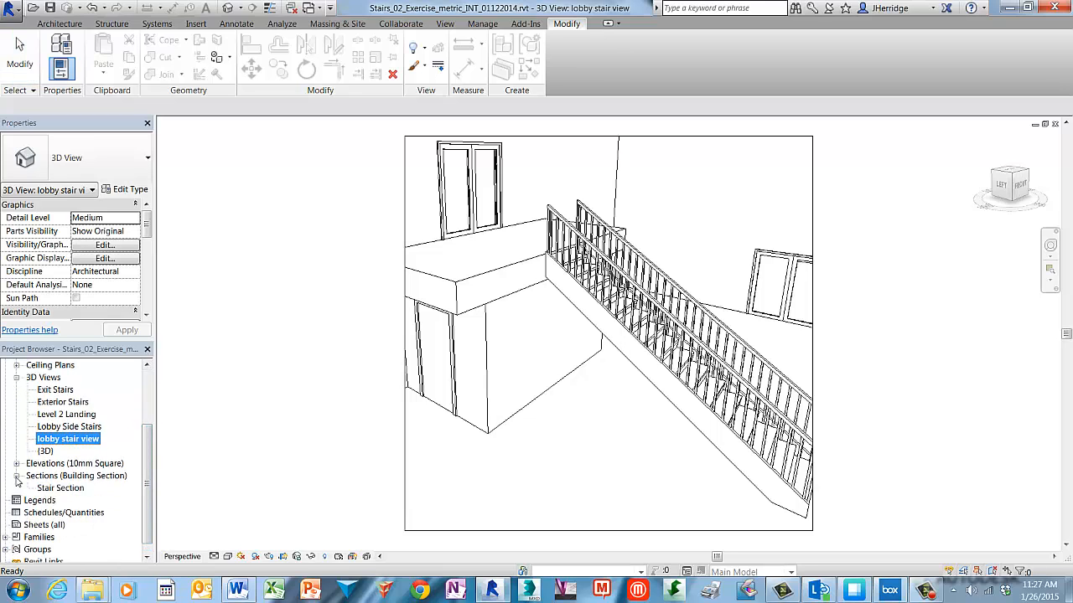
left_click(67, 489)
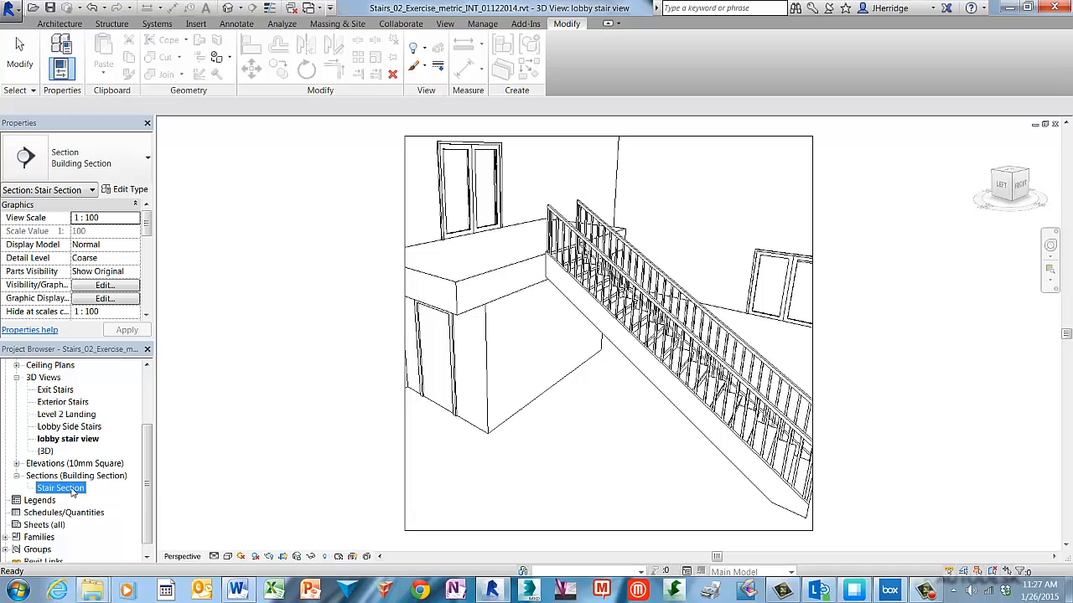
double_click(73, 492)
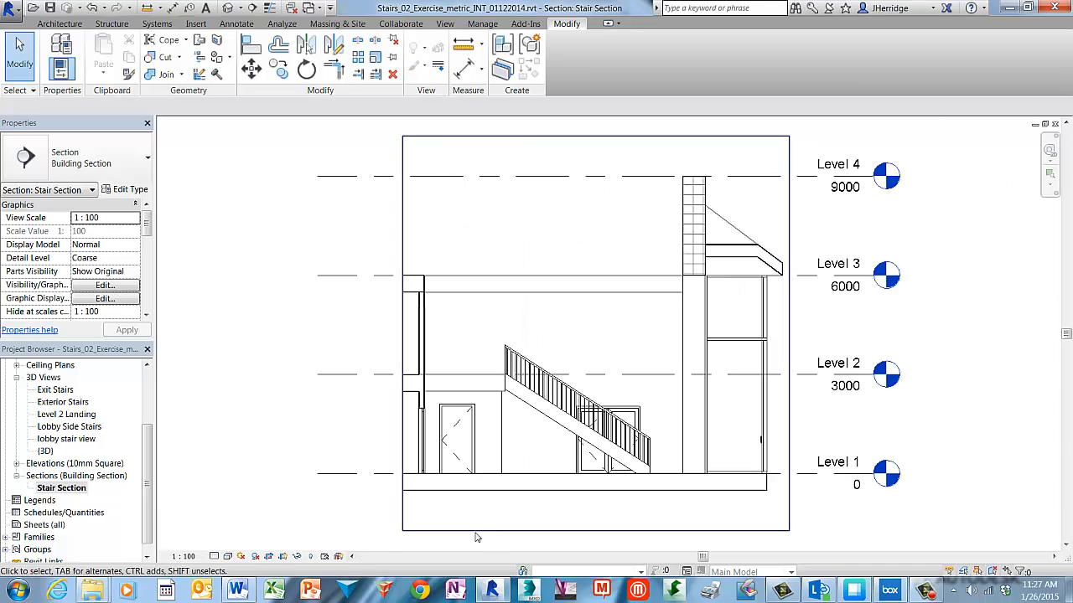
Select the stair in the section and set its width to 1350 mm.
scroll(650, 509, "up", 1)
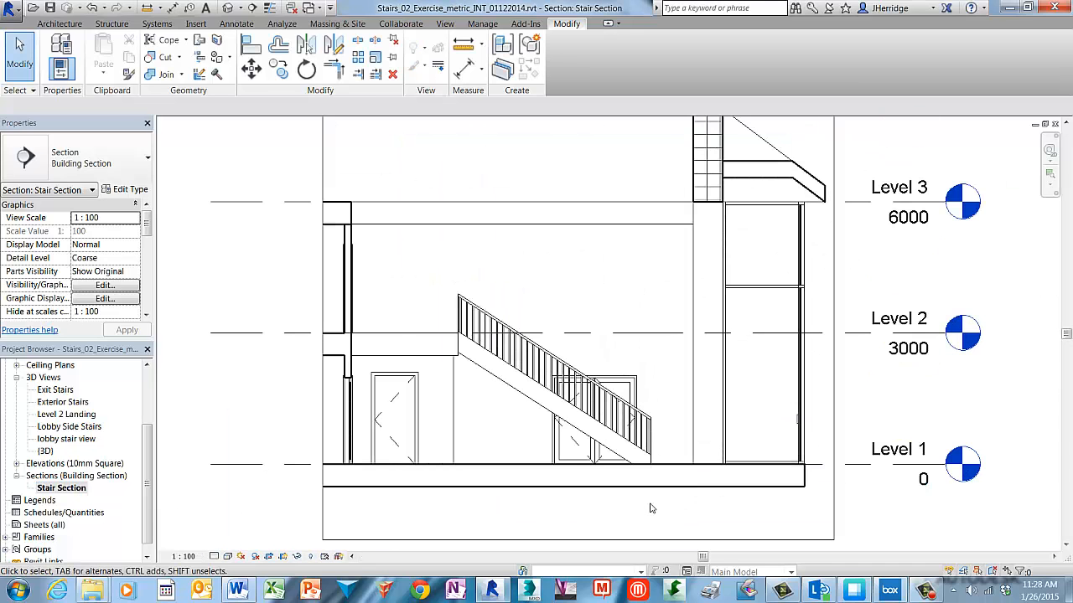
scroll(649, 509, "up", 2)
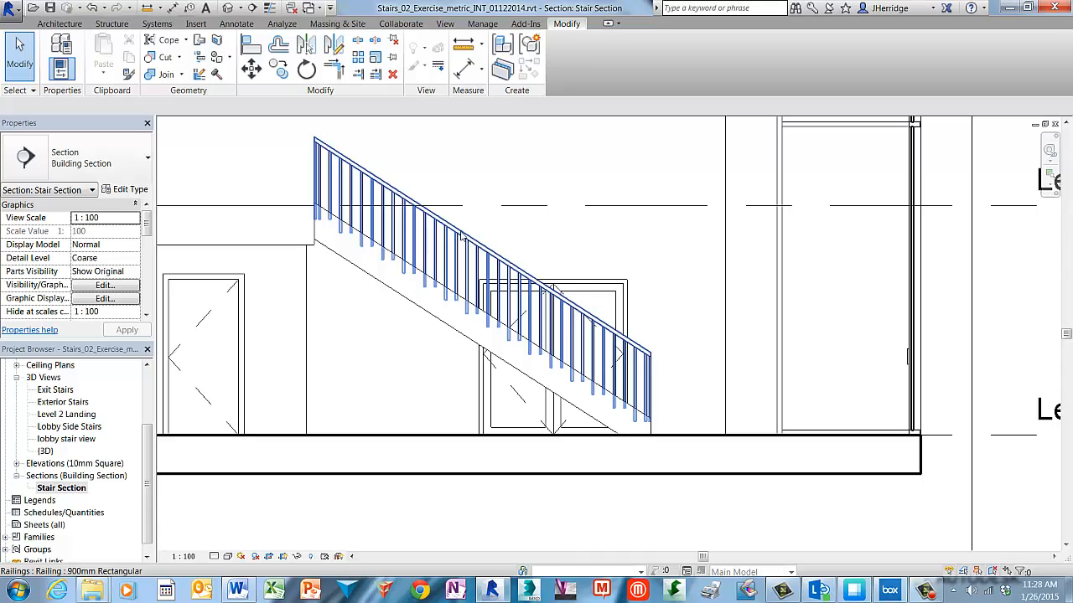
left_click(403, 303)
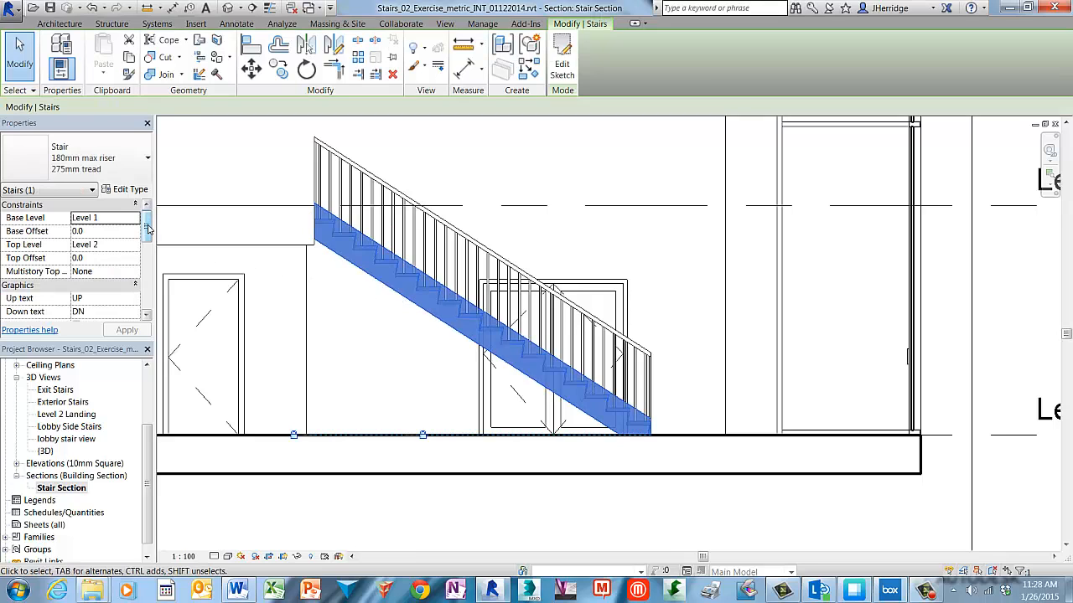
left_click_drag(147, 226, 150, 270)
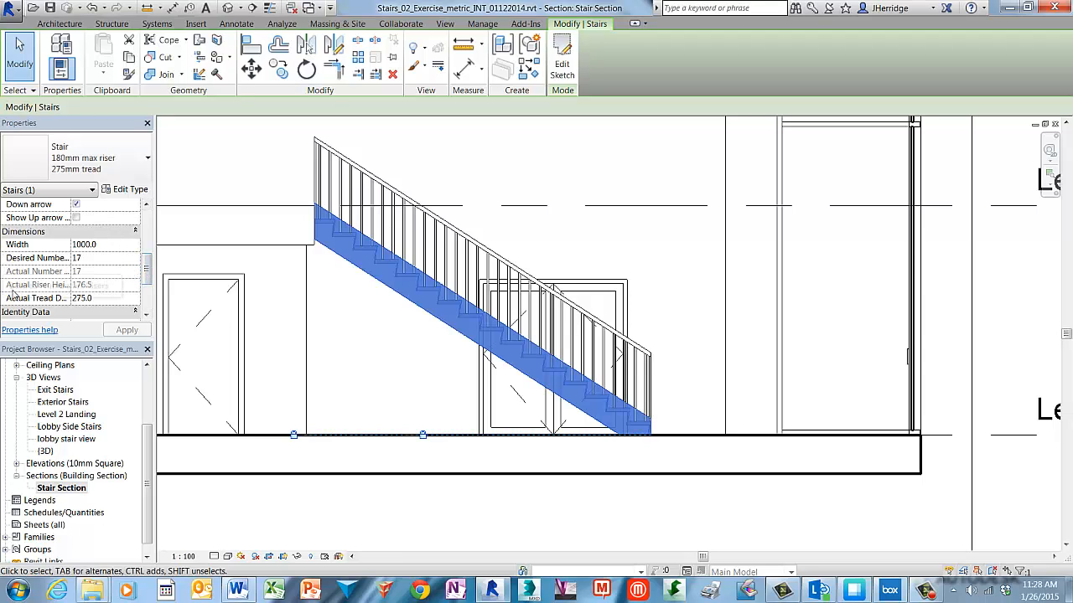
left_click(108, 248)
left_click_drag(77, 245, 88, 249)
type("35")
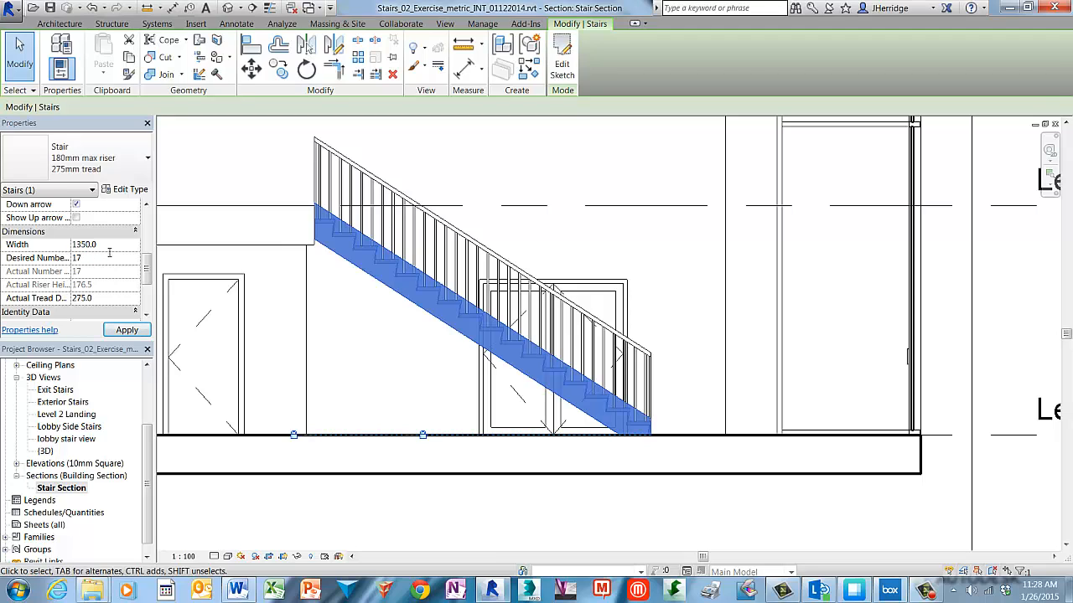
left_click(127, 330)
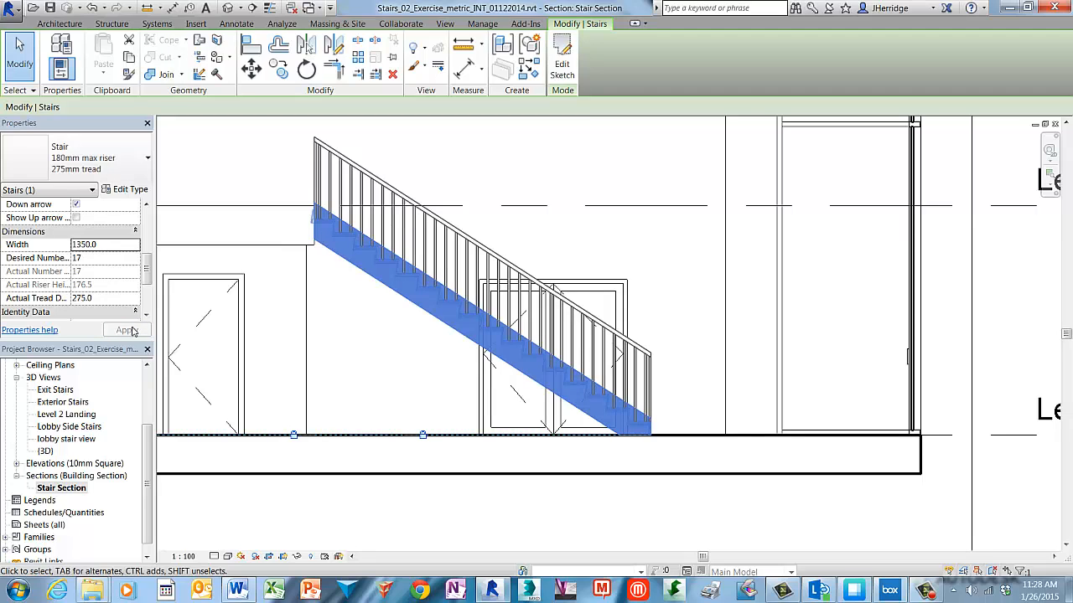
Duplicate the selected stair's type under the name Lobby Stairs.
left_click(130, 190)
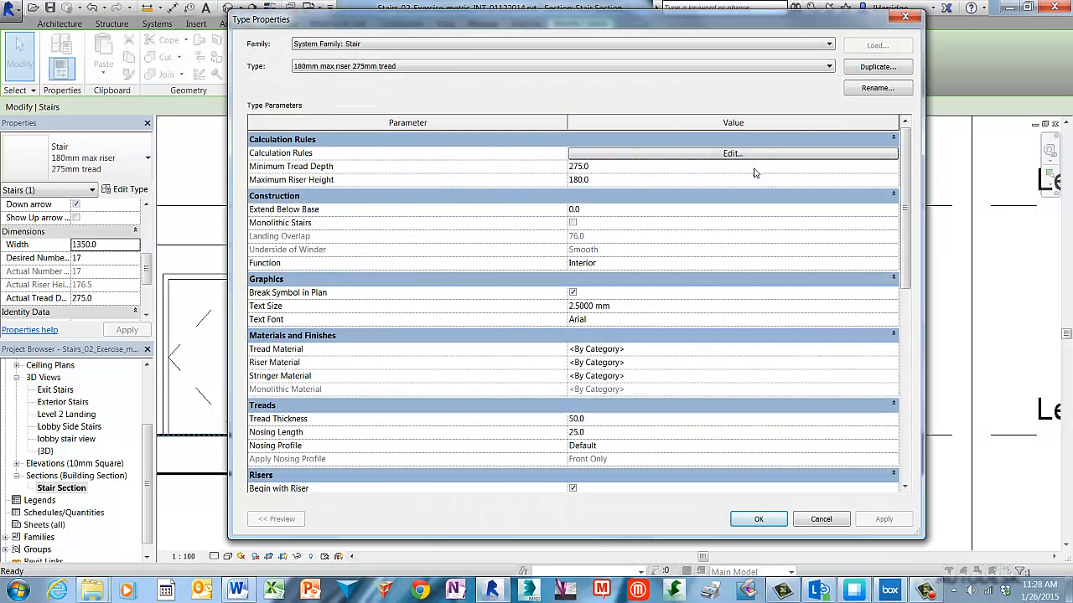
left_click(904, 73)
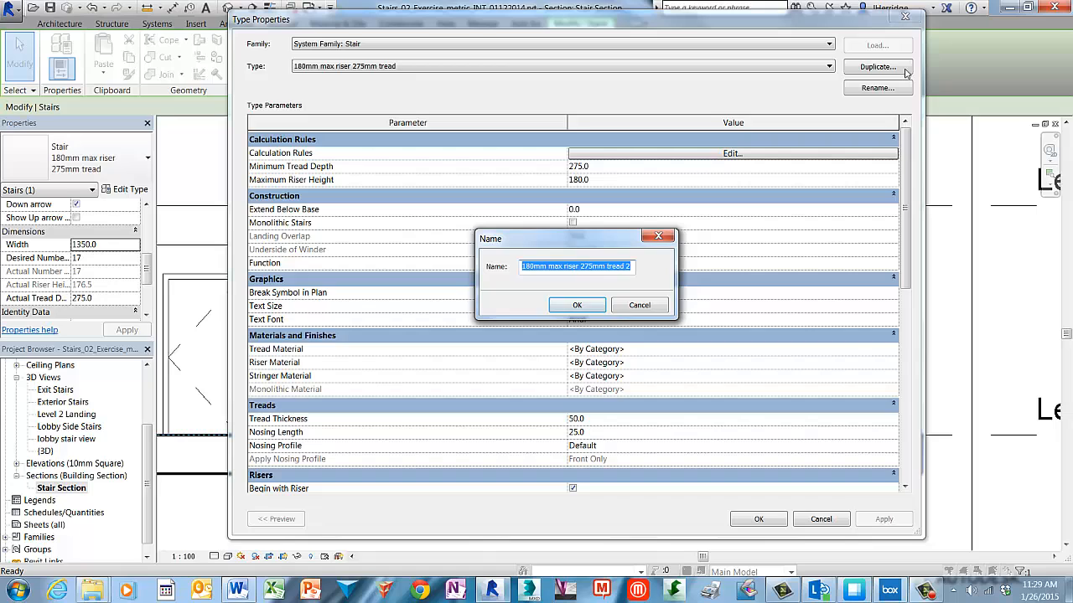
type("Lobby Stairs")
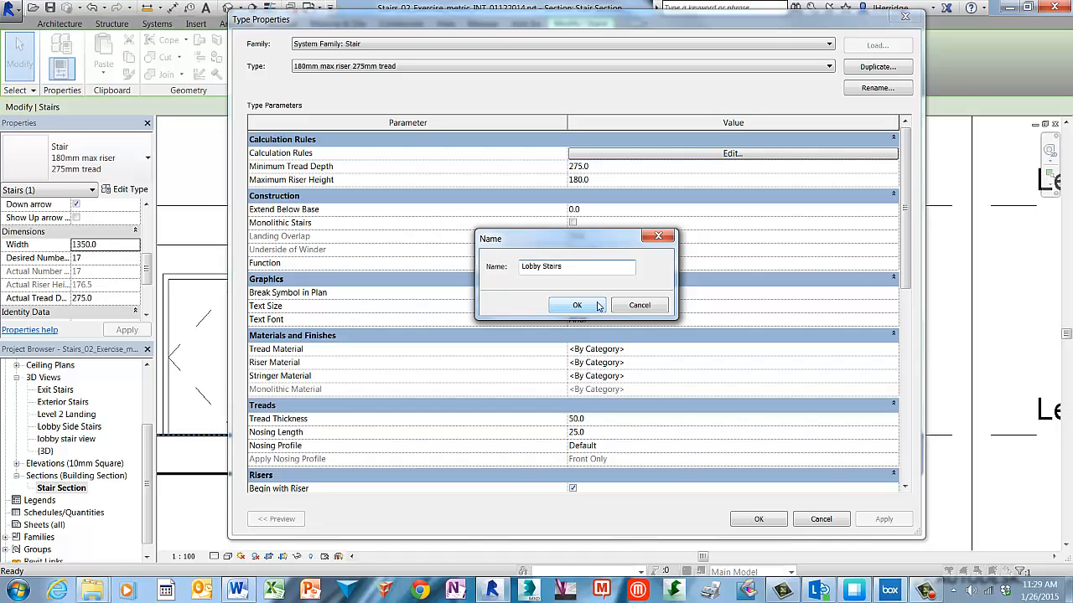
left_click(577, 305)
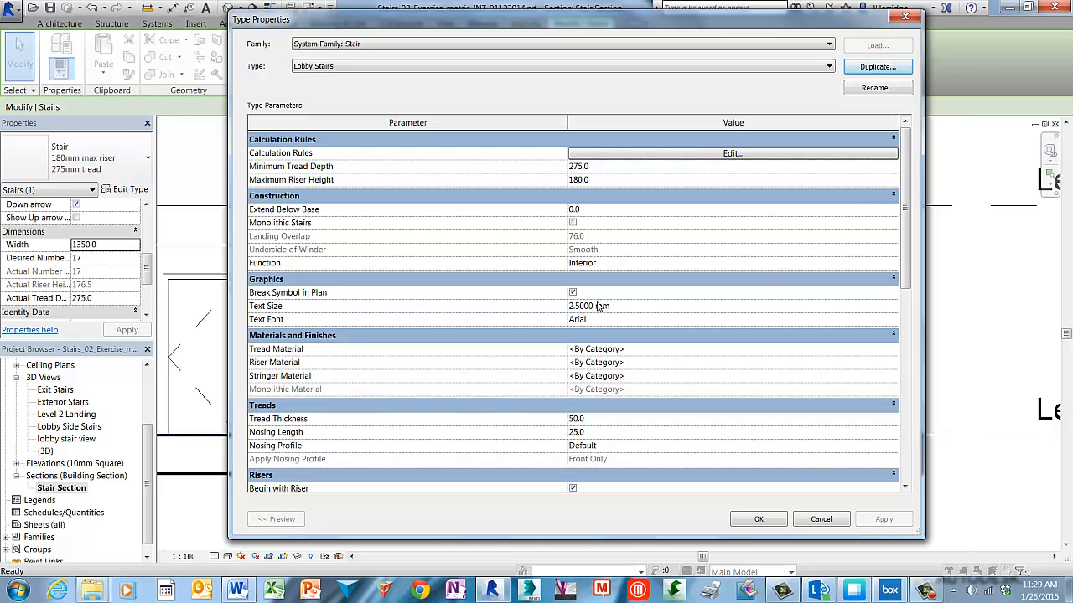
Set Trim Stringers at Top to Match Level for the Lobby Stairs type.
left_click_drag(906, 220, 904, 335)
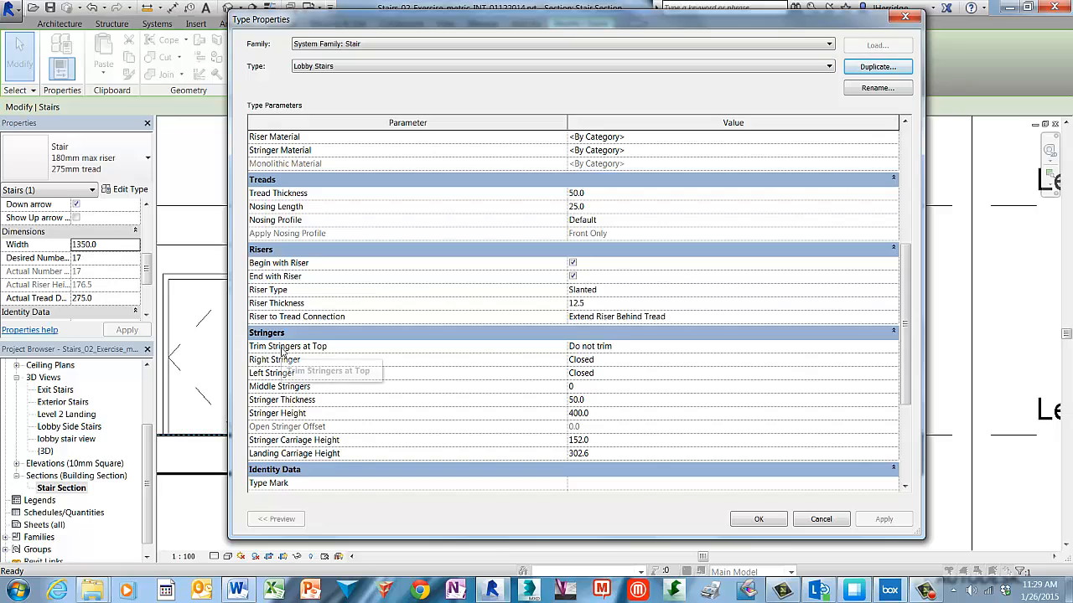
left_click(642, 348)
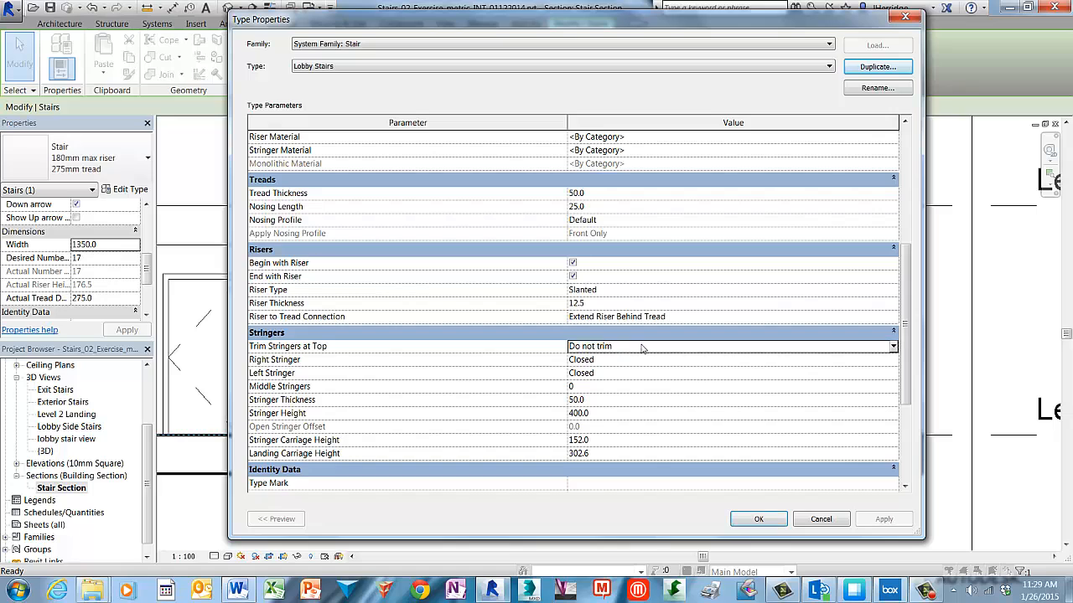
left_click(893, 349)
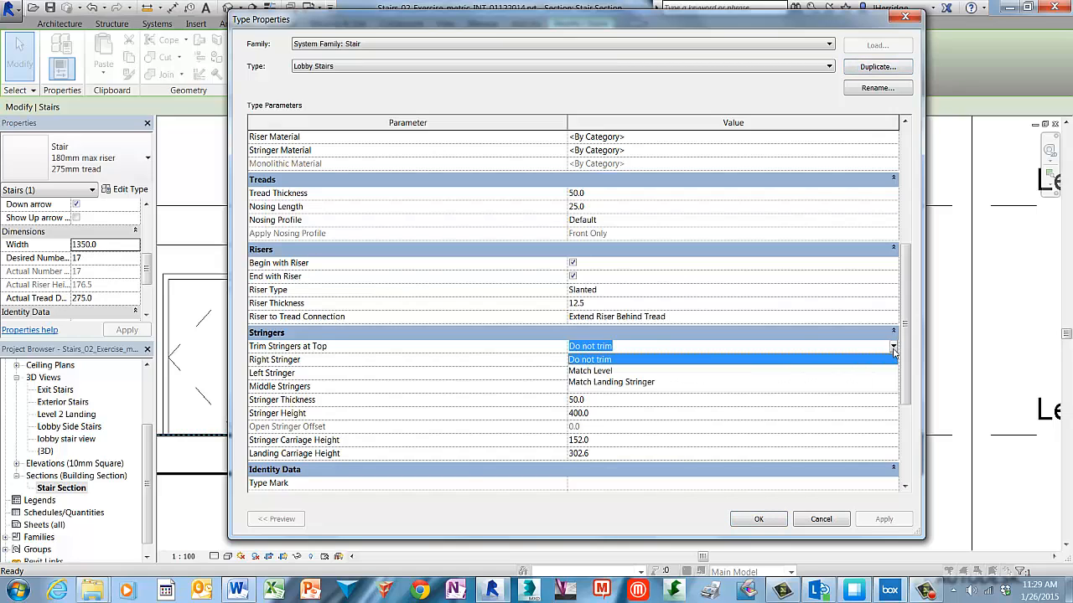
left_click(607, 371)
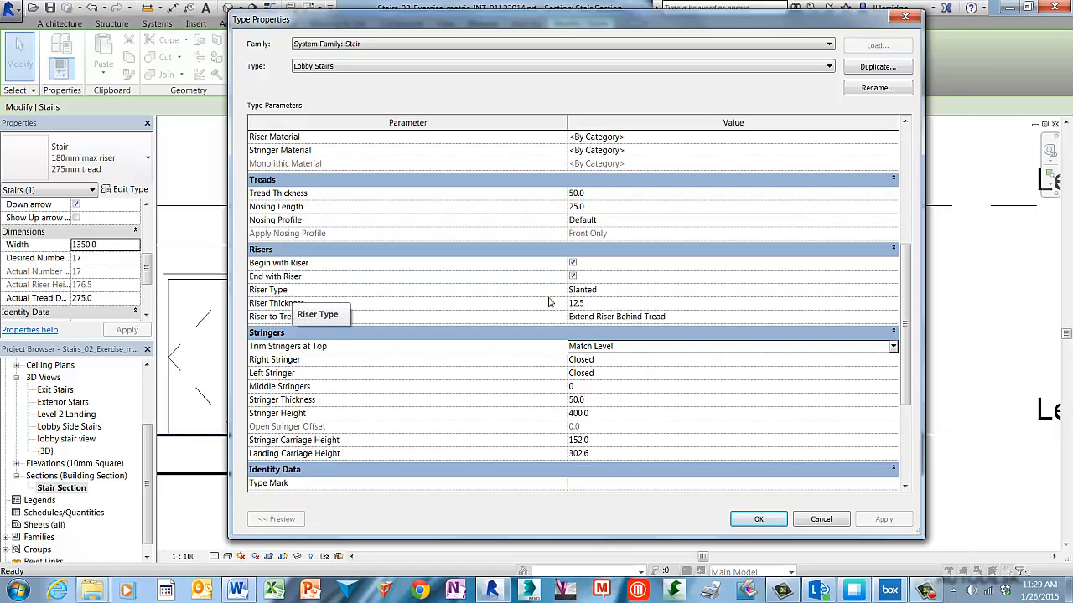
Set the Riser Type of the Lobby Stairs type to Straight.
left_click(635, 292)
left_click(664, 293)
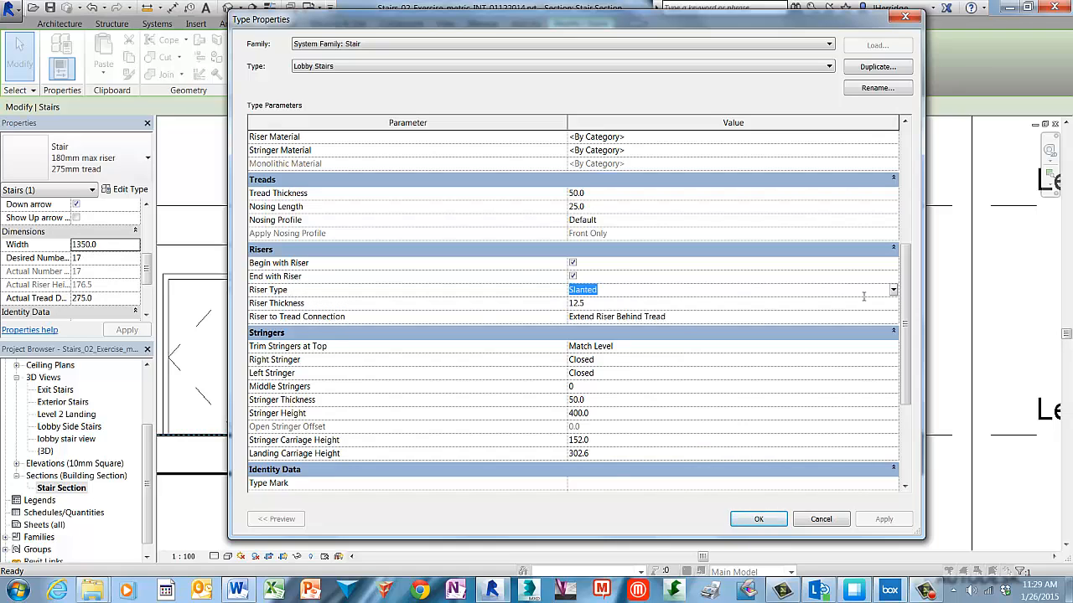
left_click(893, 290)
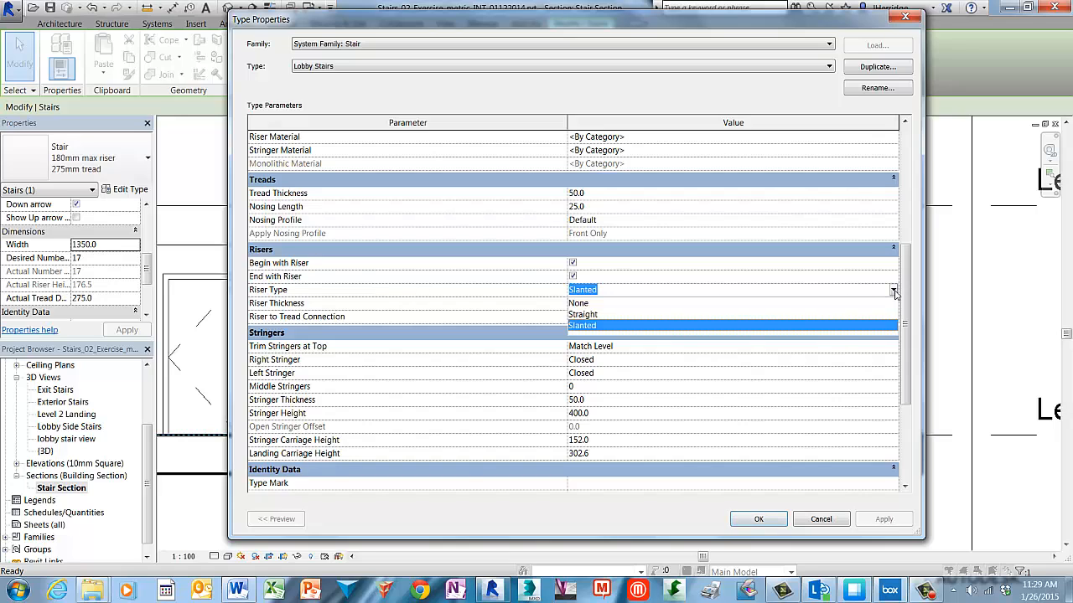
left_click(588, 316)
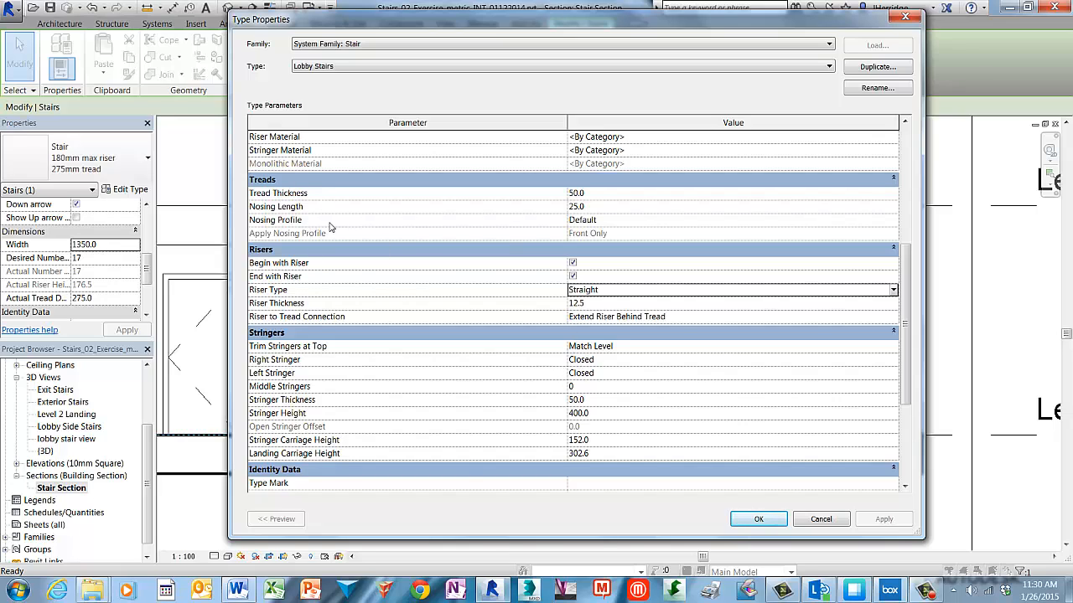
Set the Nosing Profile of the Lobby Stairs type to Stair Nosing - Radius : 20mm.
left_click(656, 220)
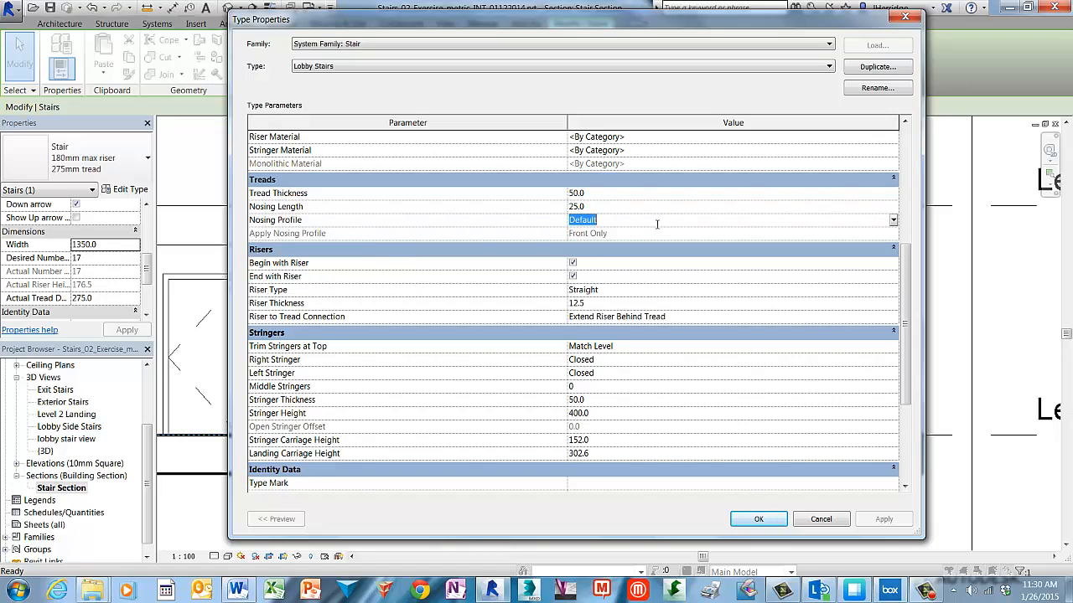
left_click(894, 221)
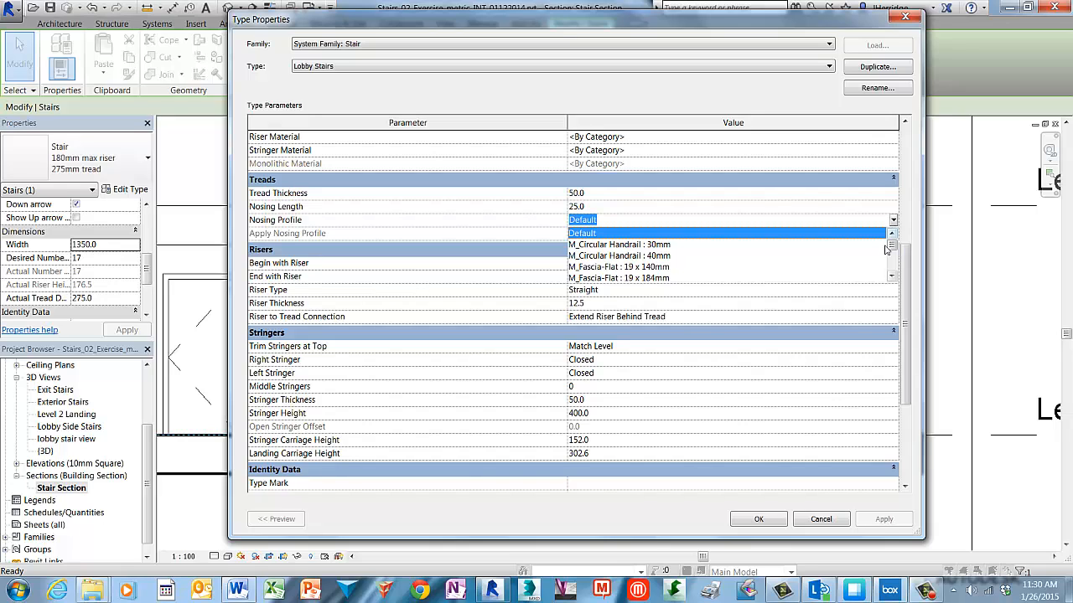
left_click_drag(894, 245, 893, 267)
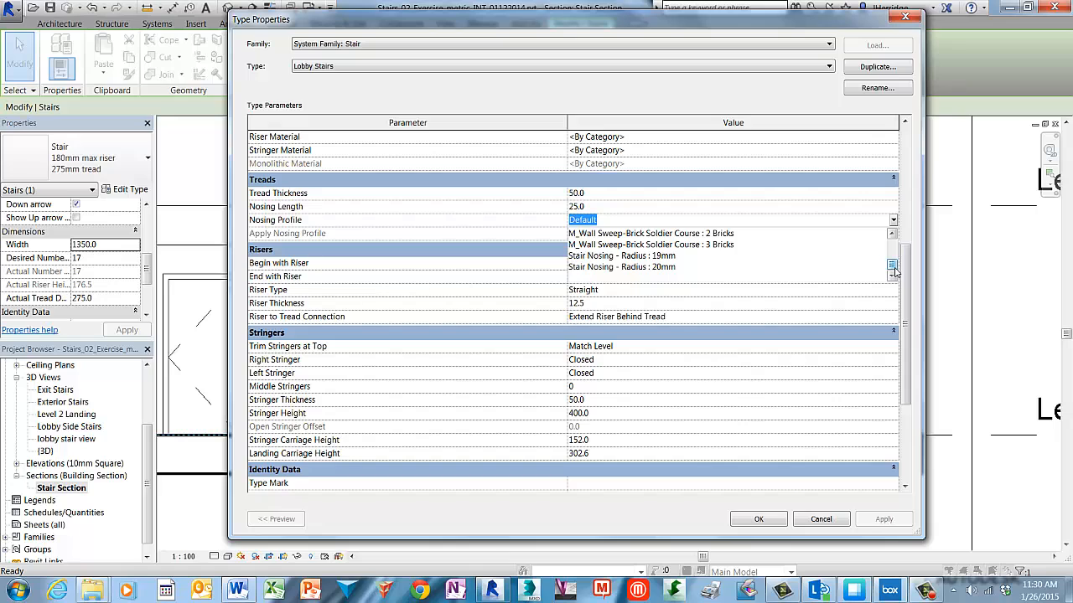
left_click(636, 267)
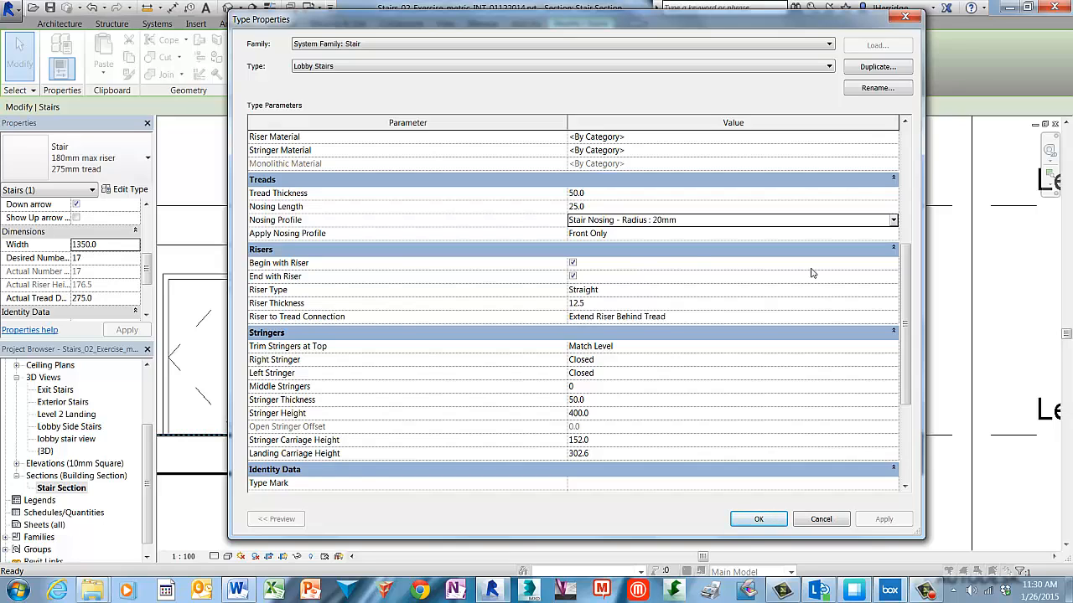
Assign Finishes - Interior - Carpet 1 as the Tread Material of the Lobby Stairs type.
left_click_drag(905, 289, 905, 239)
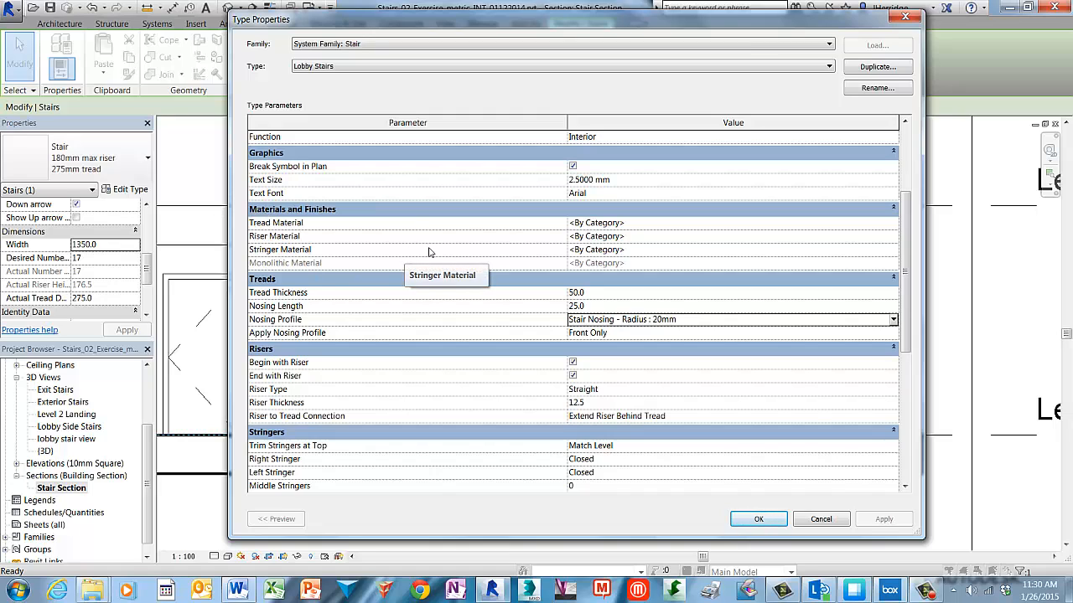
left_click(642, 224)
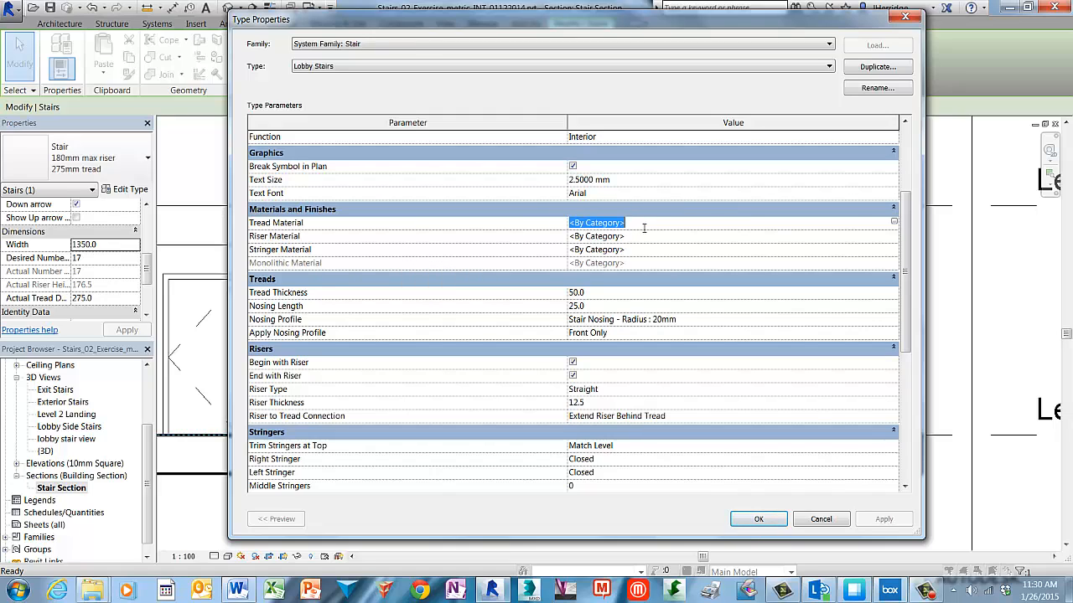
left_click(894, 224)
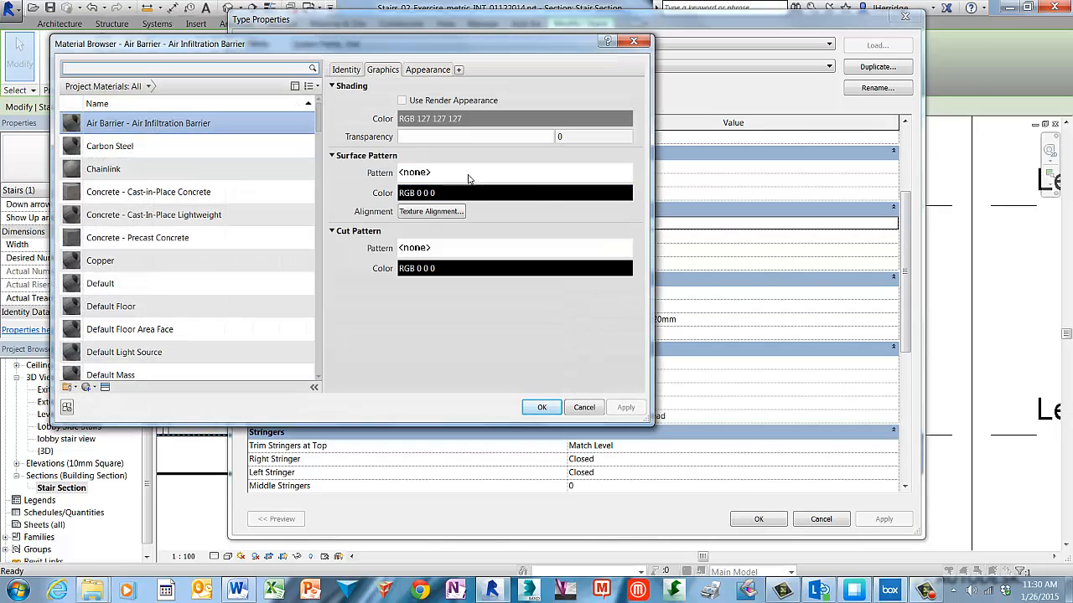
left_click_drag(316, 124, 322, 173)
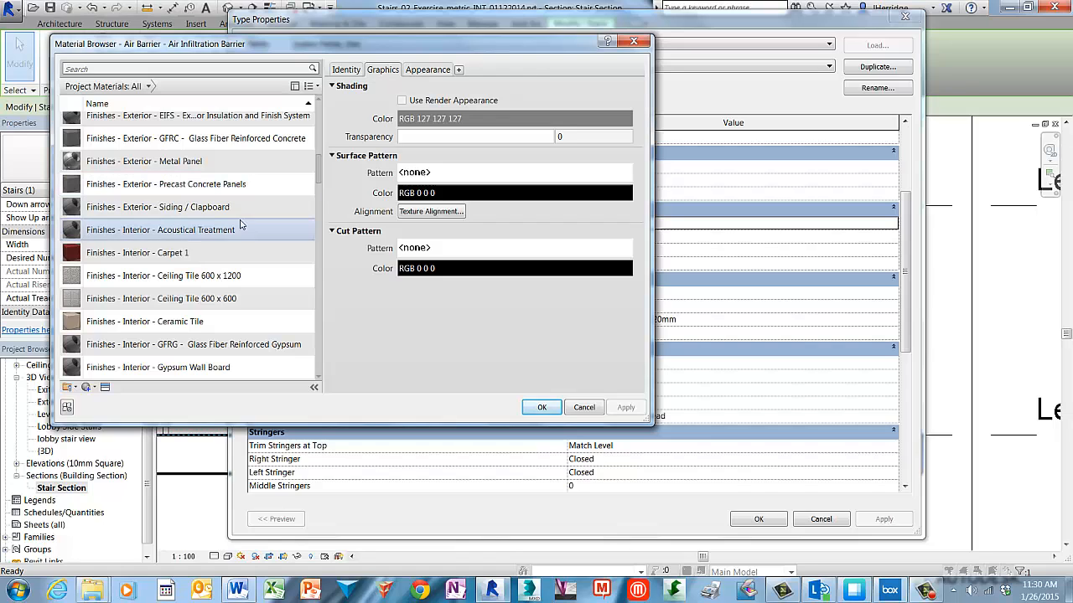
left_click(212, 255)
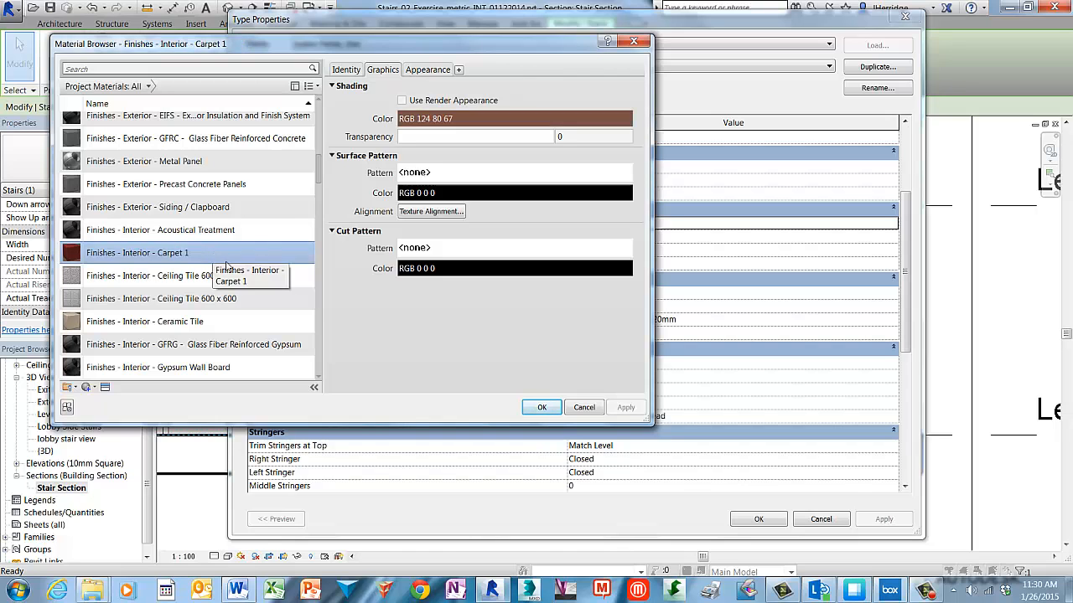
left_click(541, 407)
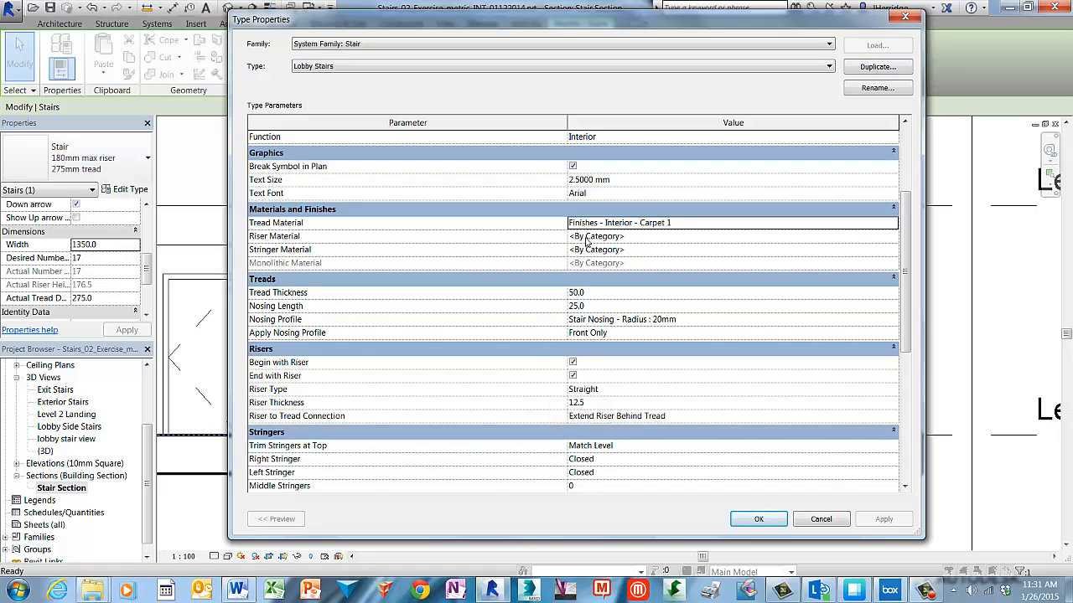
Assign Finishes - Interior - Carpet 1 as the Riser Material of the Lobby Stairs type.
left_click(646, 244)
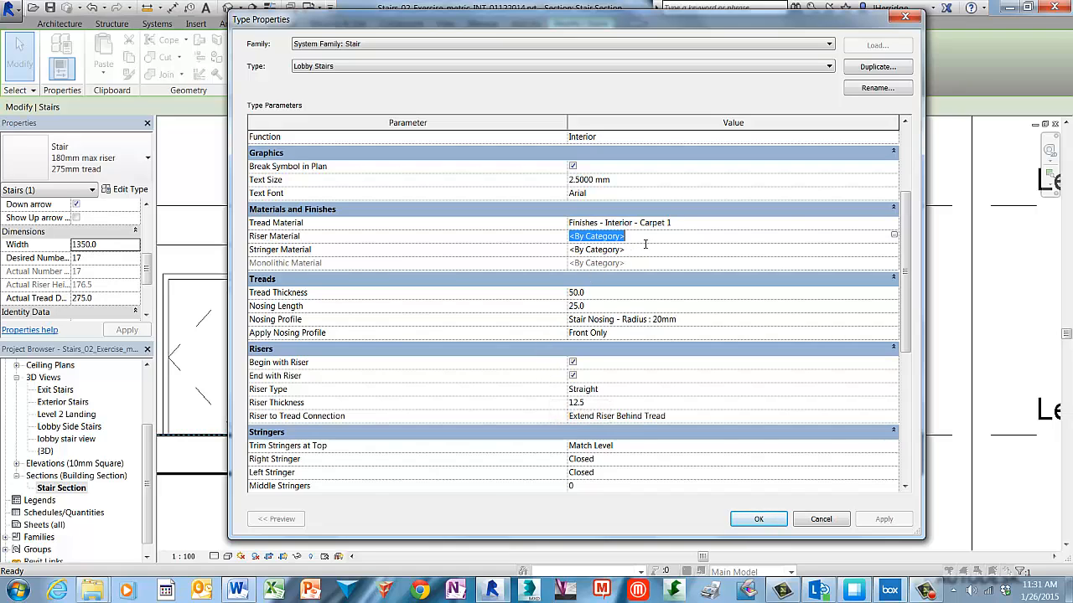
left_click(894, 236)
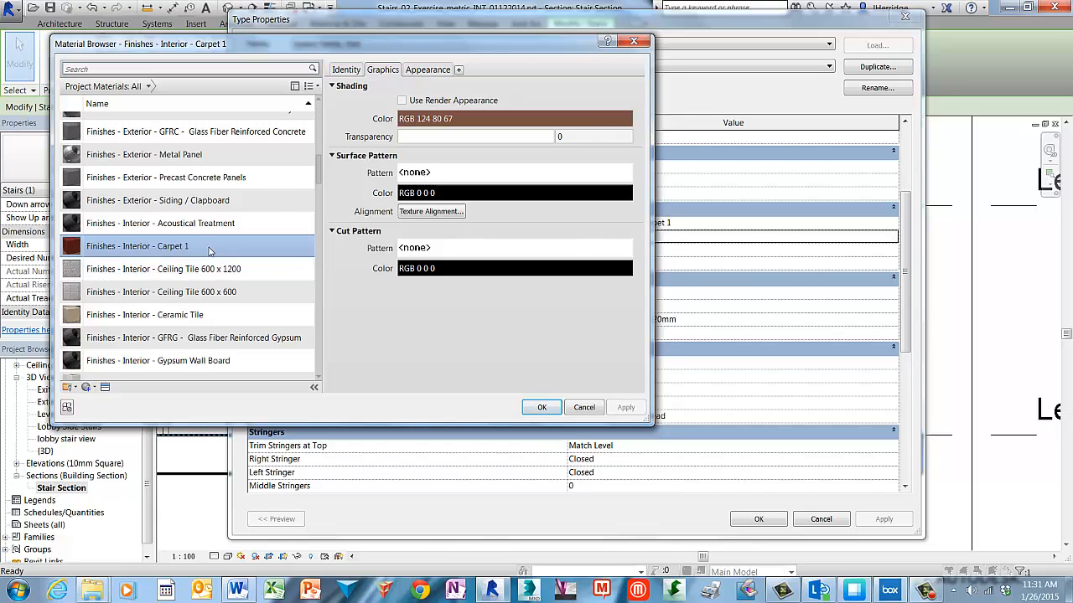
left_click(542, 408)
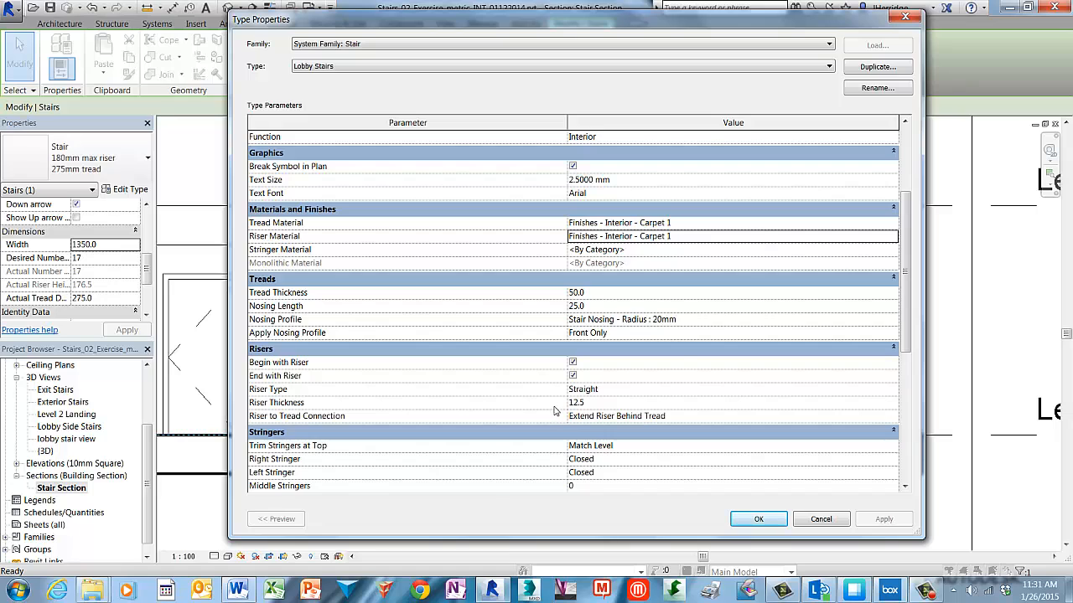
Assign Wood - Cherry as the Stringer Material and apply the Lobby Stairs type properties to the stair.
left_click(653, 251)
left_click(656, 253)
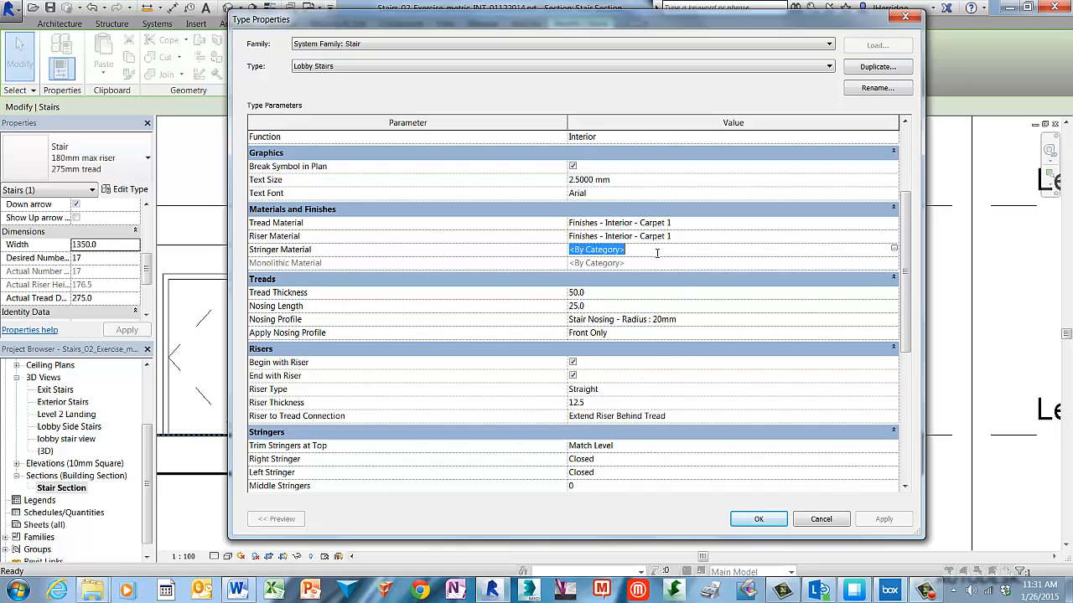
left_click(895, 251)
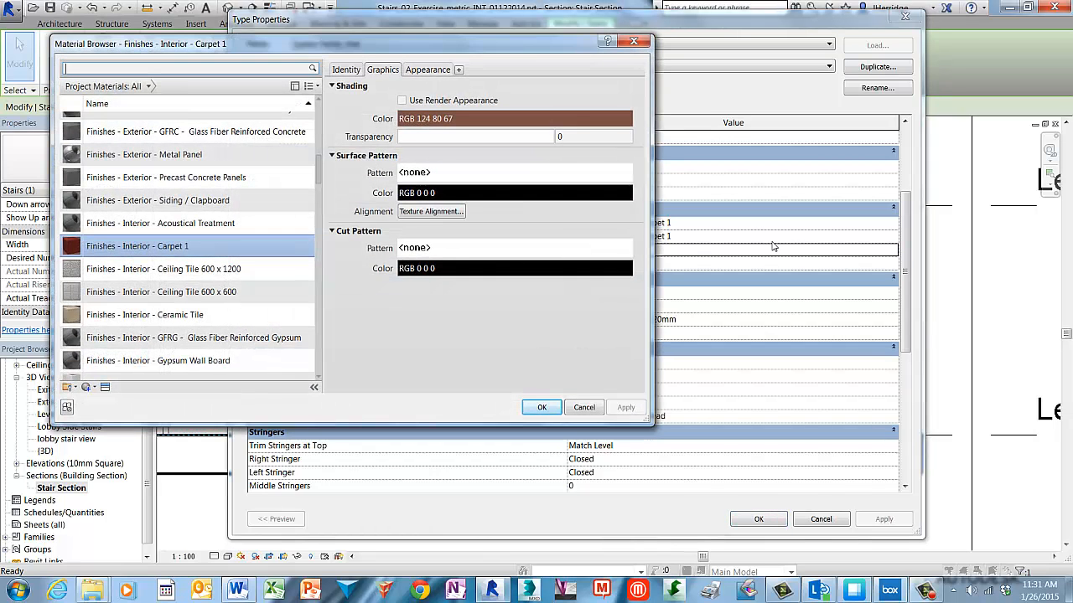
left_click_drag(320, 167, 330, 357)
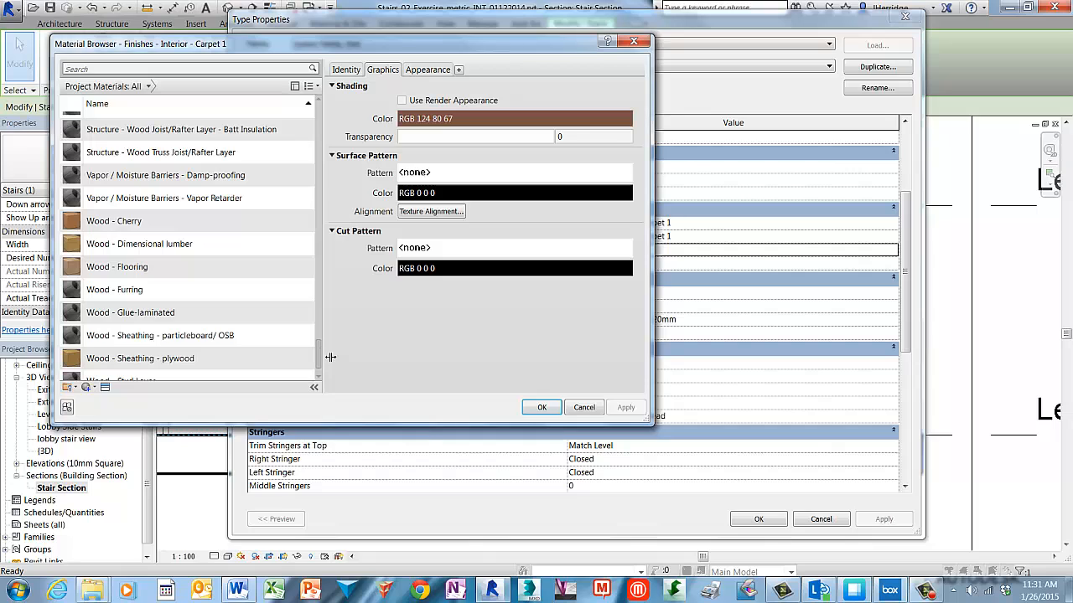
left_click(177, 228)
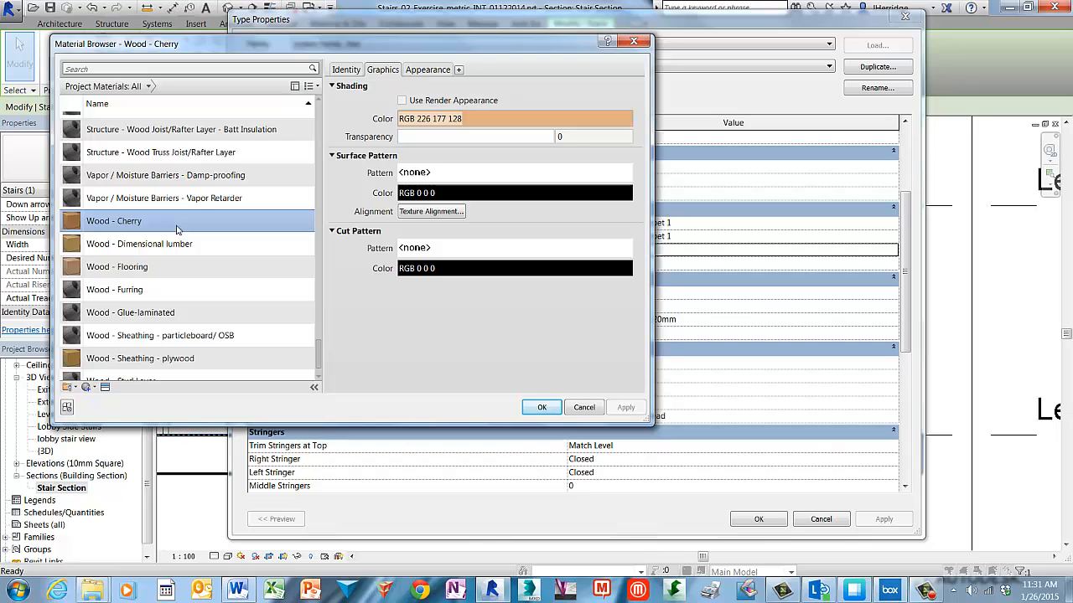
left_click(542, 408)
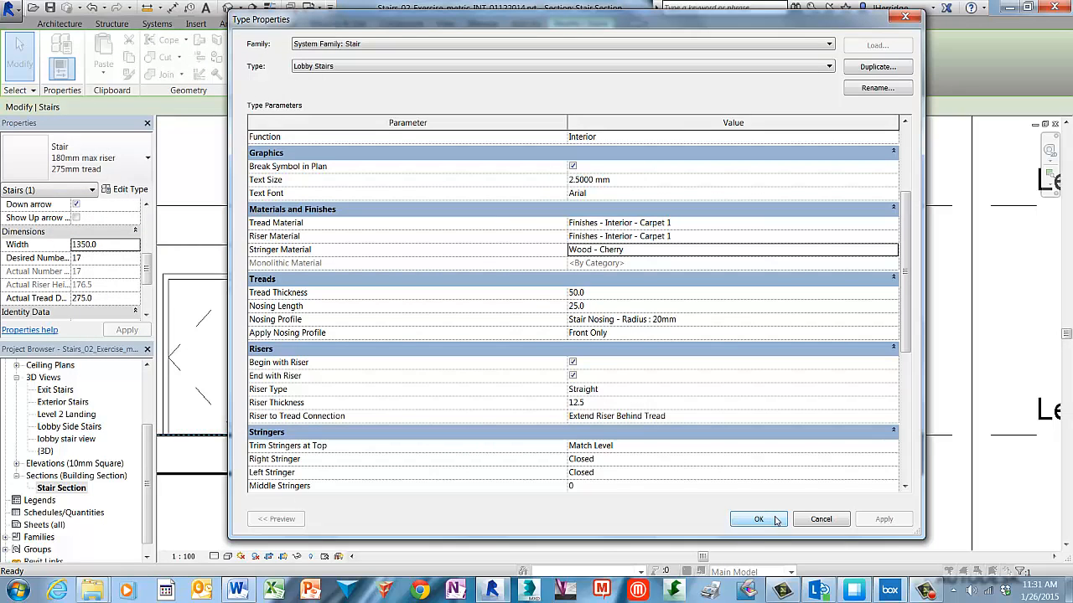
left_click(775, 520)
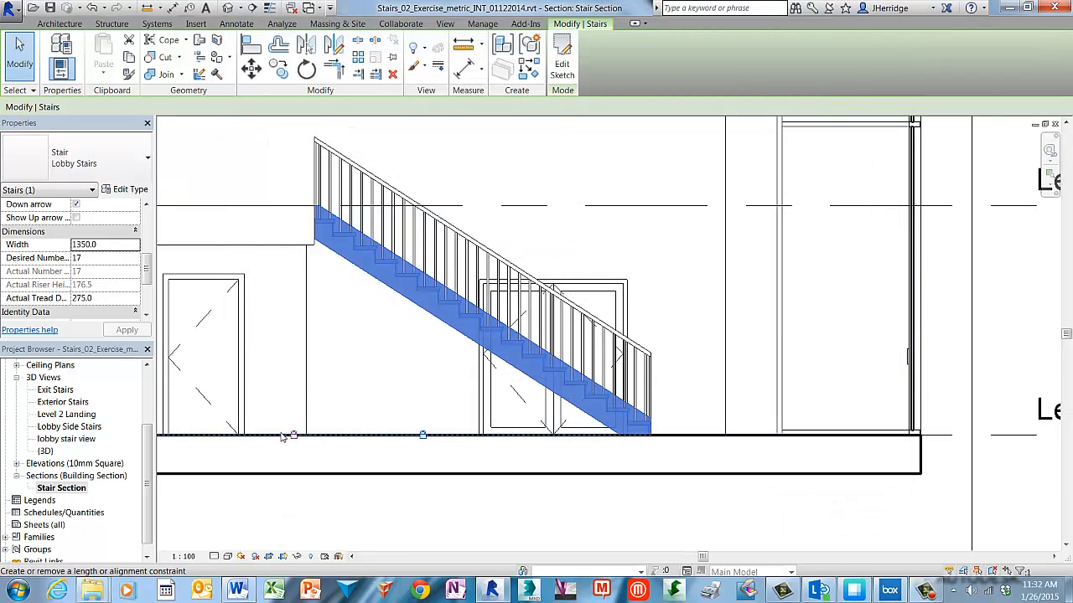
Open the lobby stair view 3D view and clear the stair selection.
left_click(83, 441)
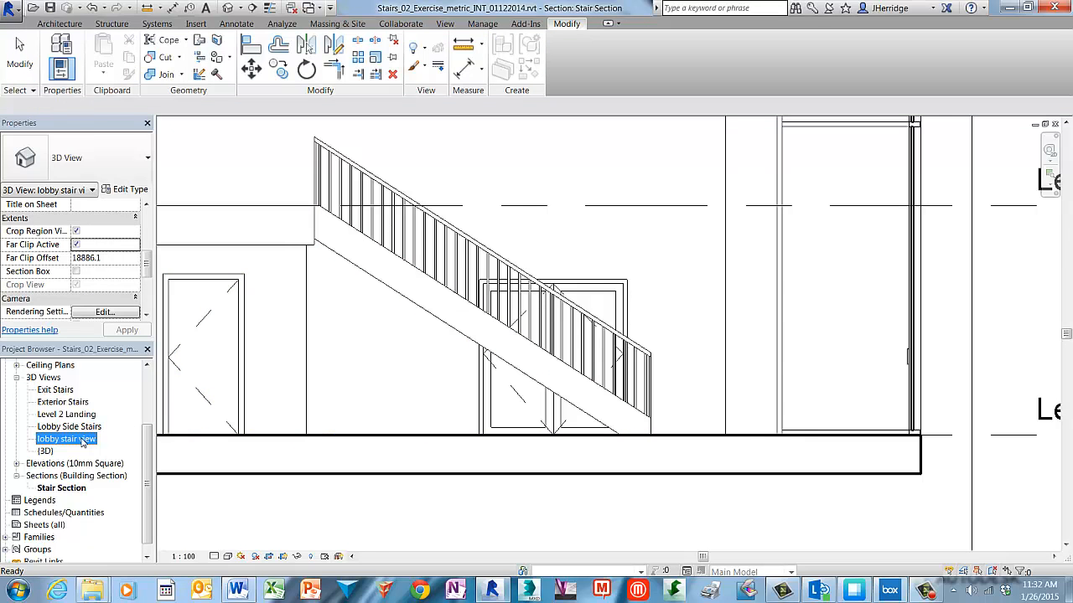
double_click(83, 441)
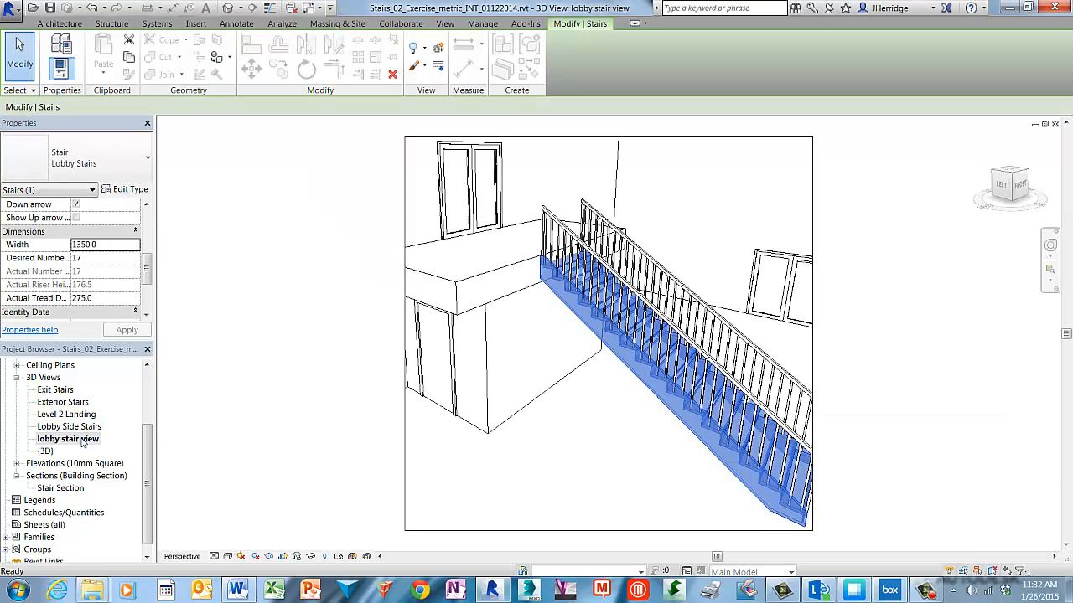
left_click(655, 476)
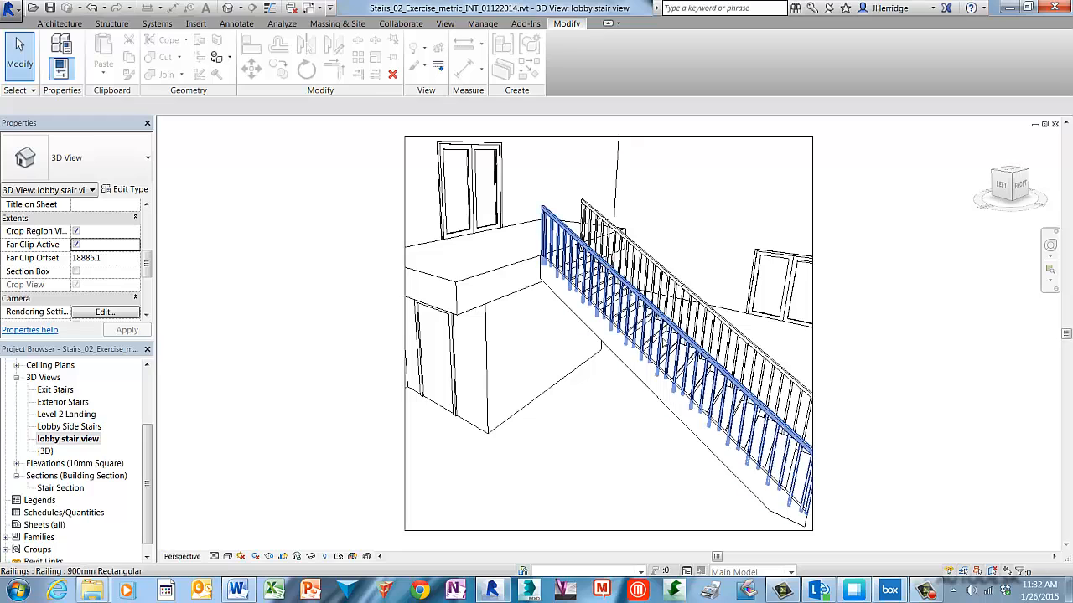
Change both railings of the lobby stair to the 900mm Pipe type and deselect them.
left_click(670, 325)
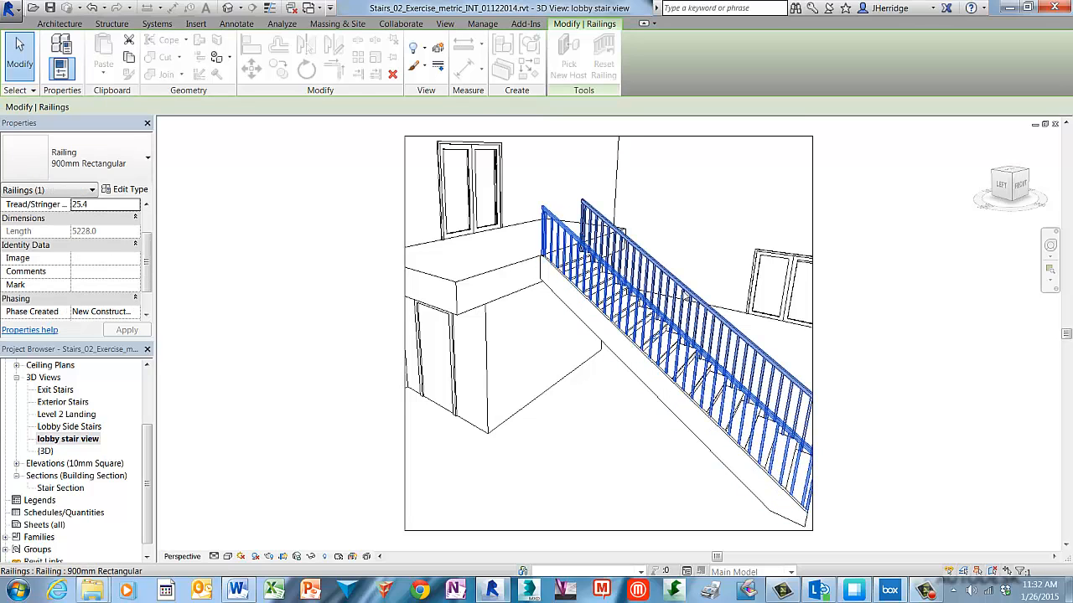
left_click(685, 299, "ctrl")
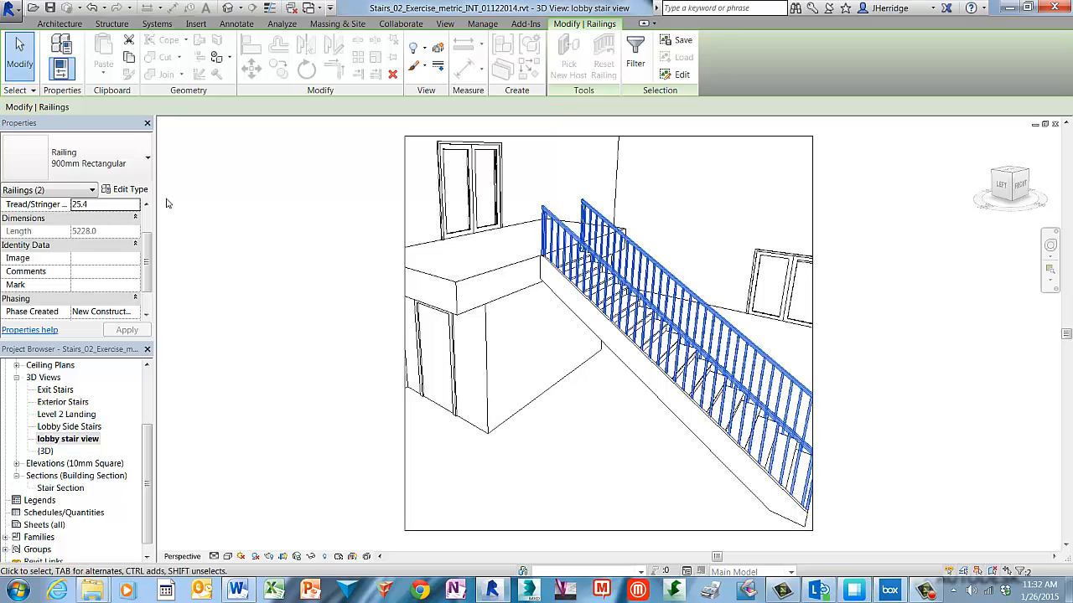
left_click(146, 163)
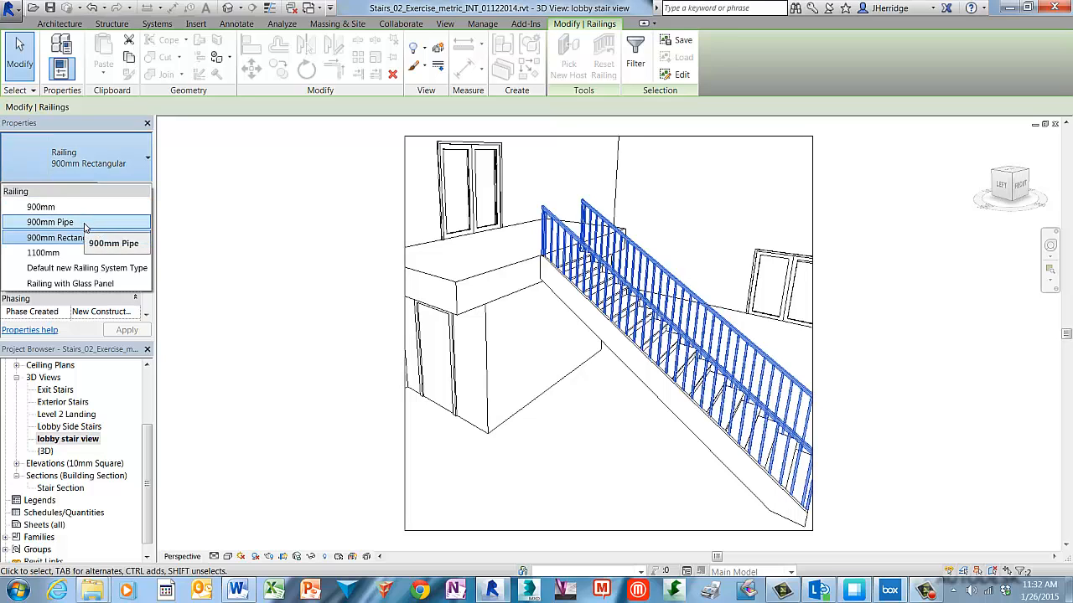
left_click(85, 222)
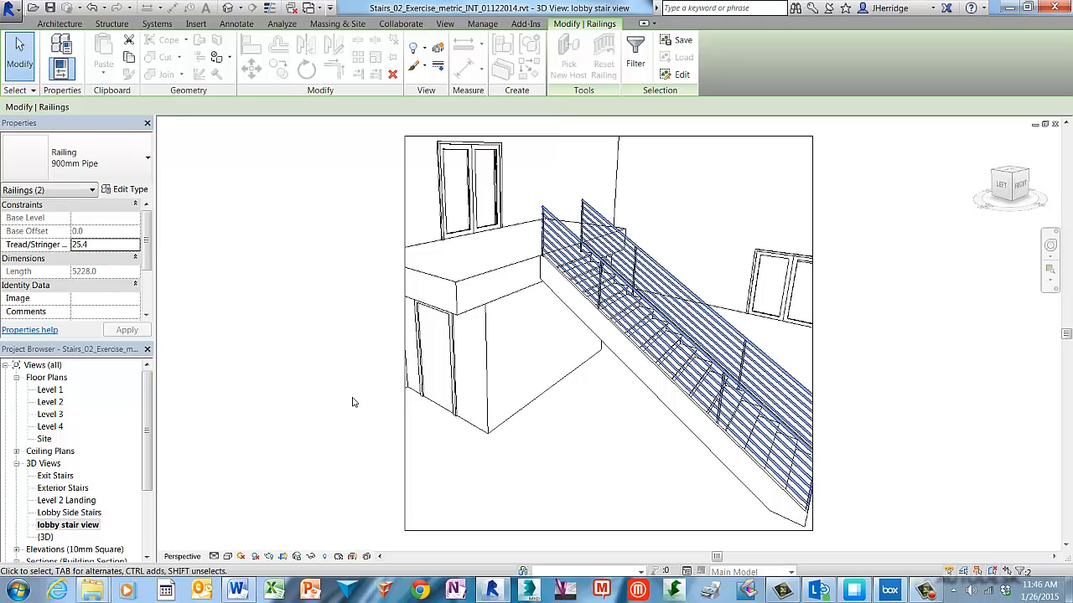
left_click(28, 74)
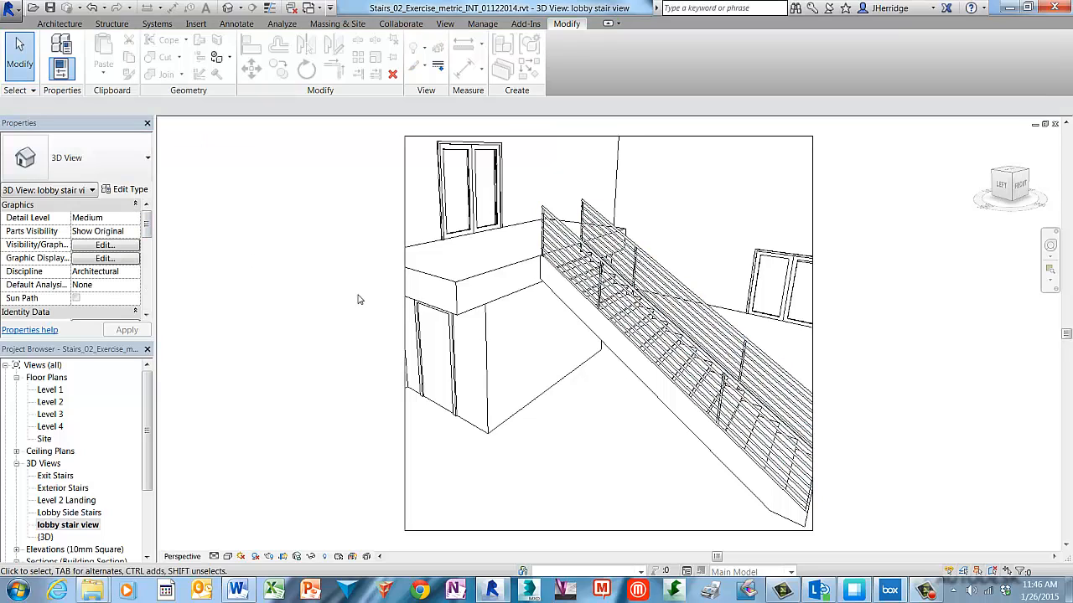
In the Level 1 floor plan, edit the lobby stair's sketch and delete its left boundary line.
left_click(50, 391)
double_click(52, 390)
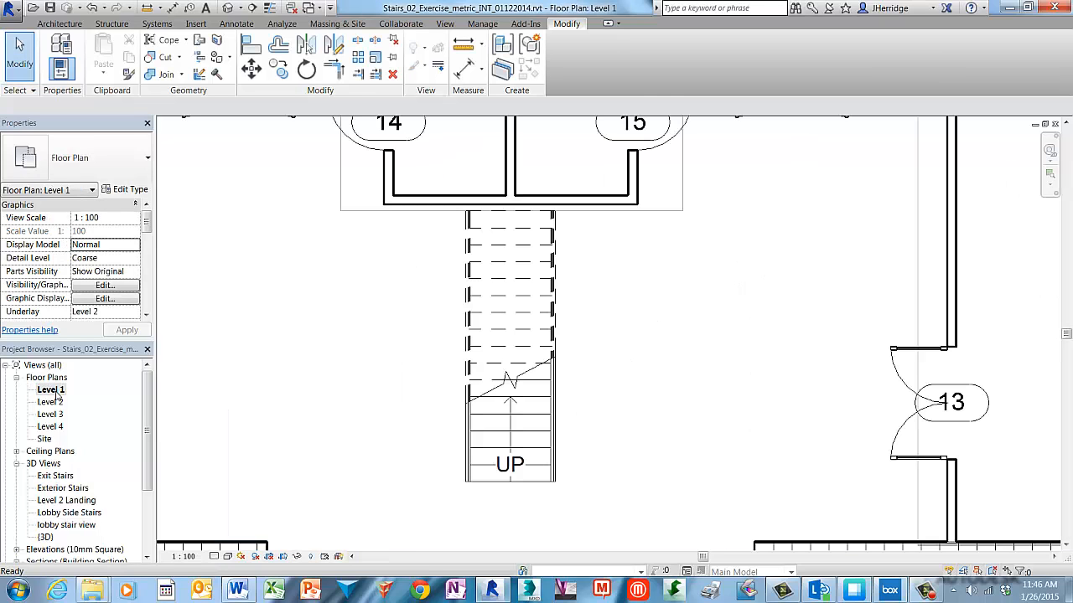
left_click(503, 285)
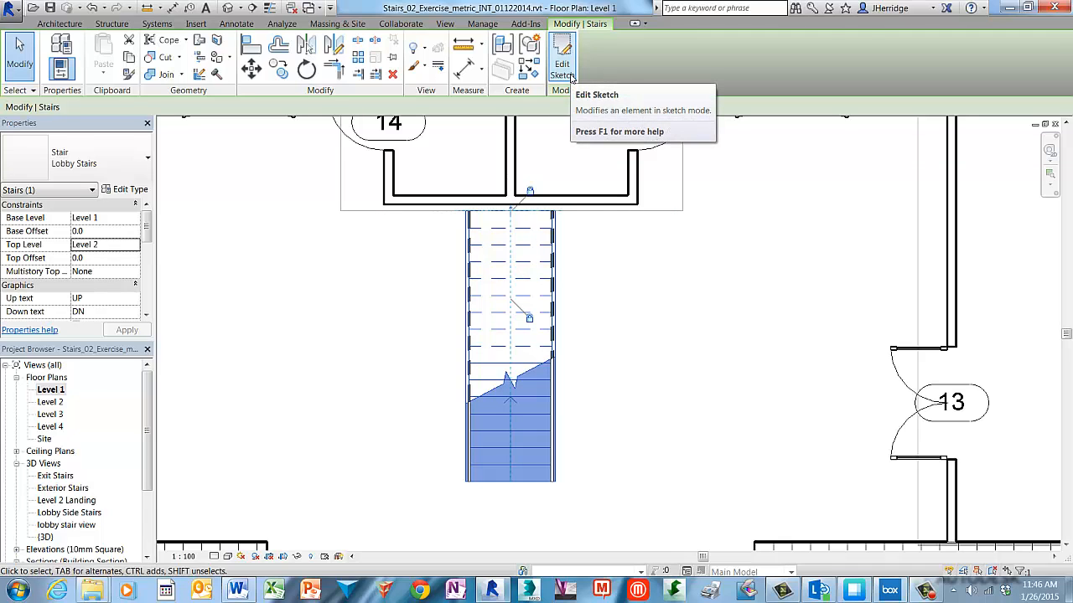
left_click(569, 75)
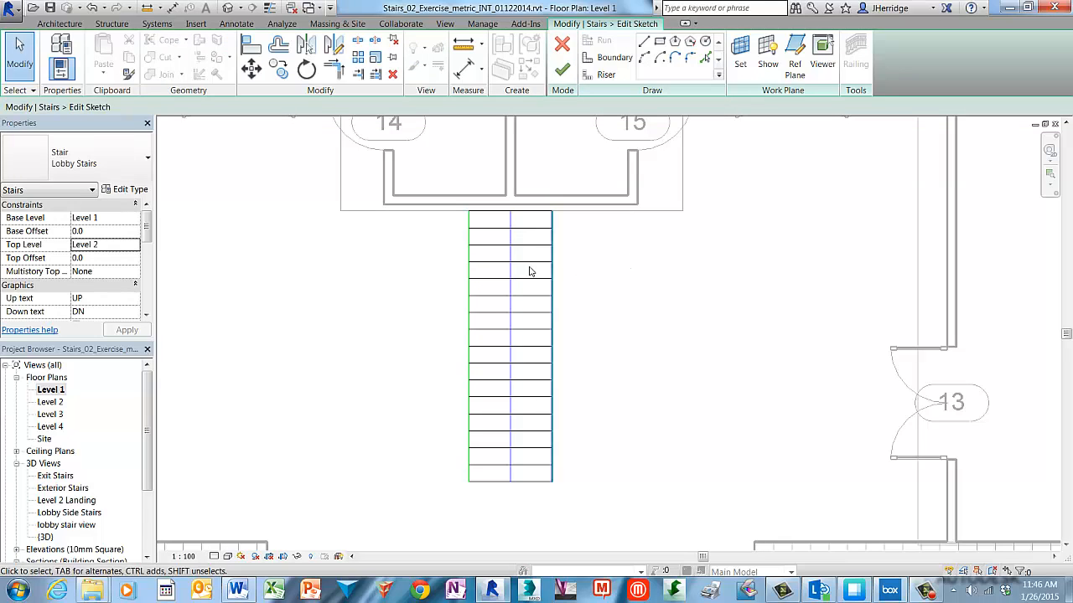
left_click(469, 274)
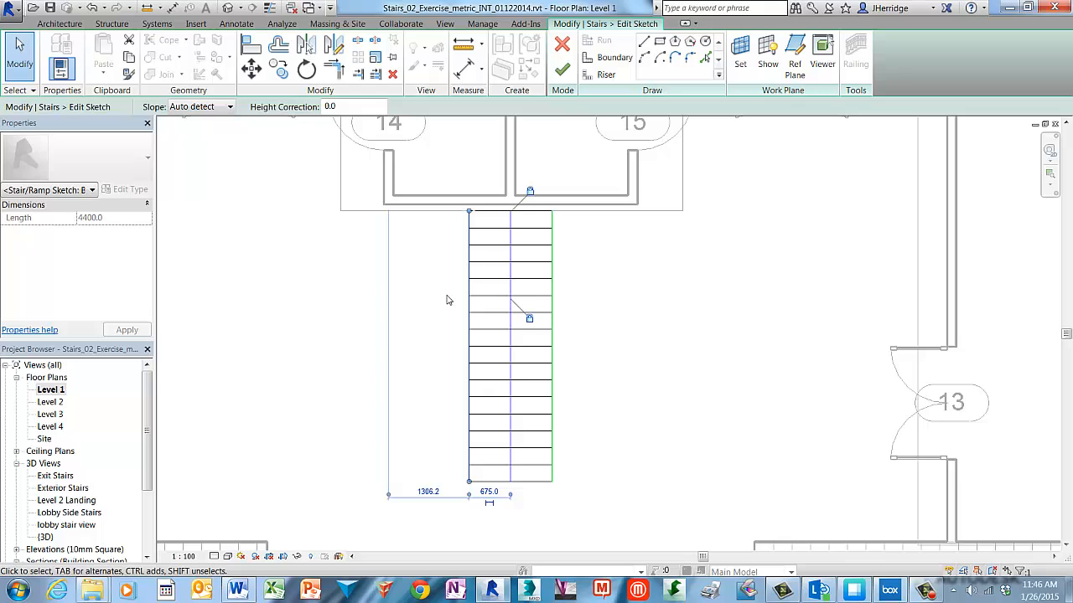
key("Escape")
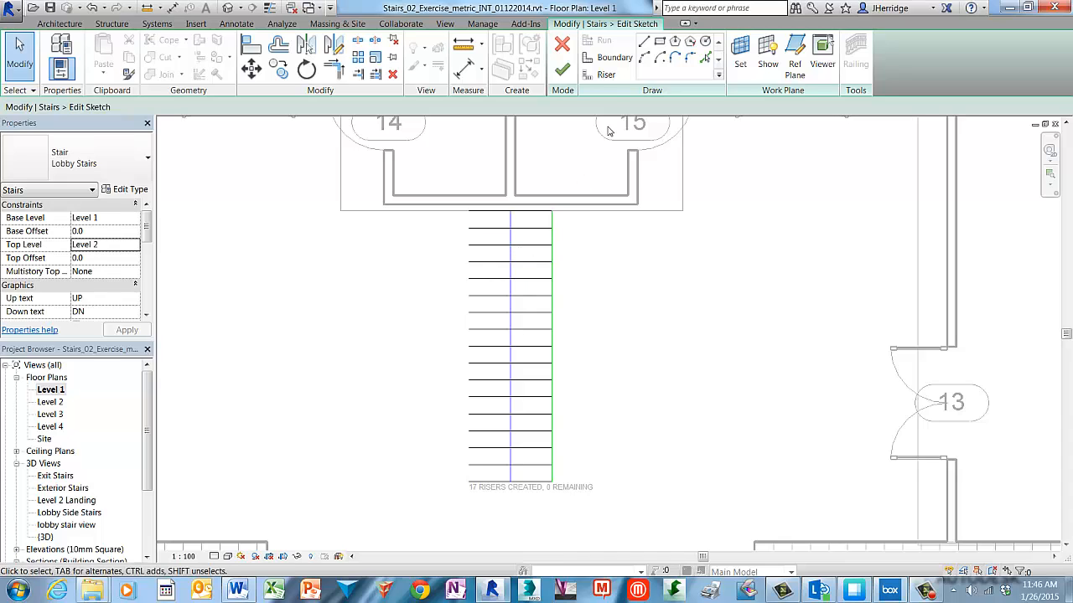
Draw a start-end-radius arc as the left stair boundary, about 7970 mm radius, flaring outward from the top riser's left end to the bottom riser's level.
left_click(614, 57)
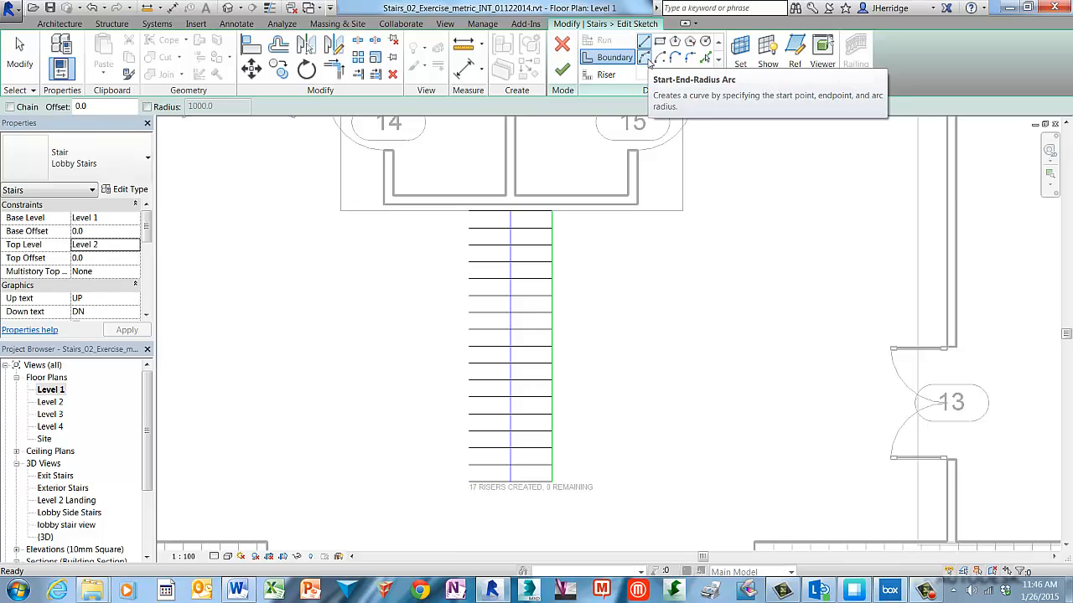
left_click(645, 58)
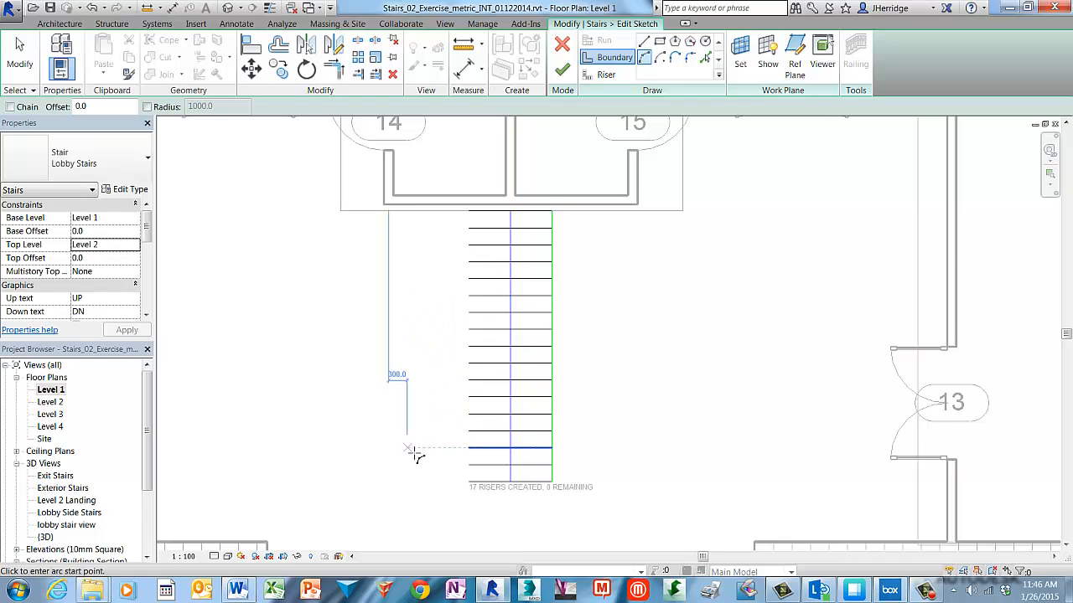
left_click(470, 484)
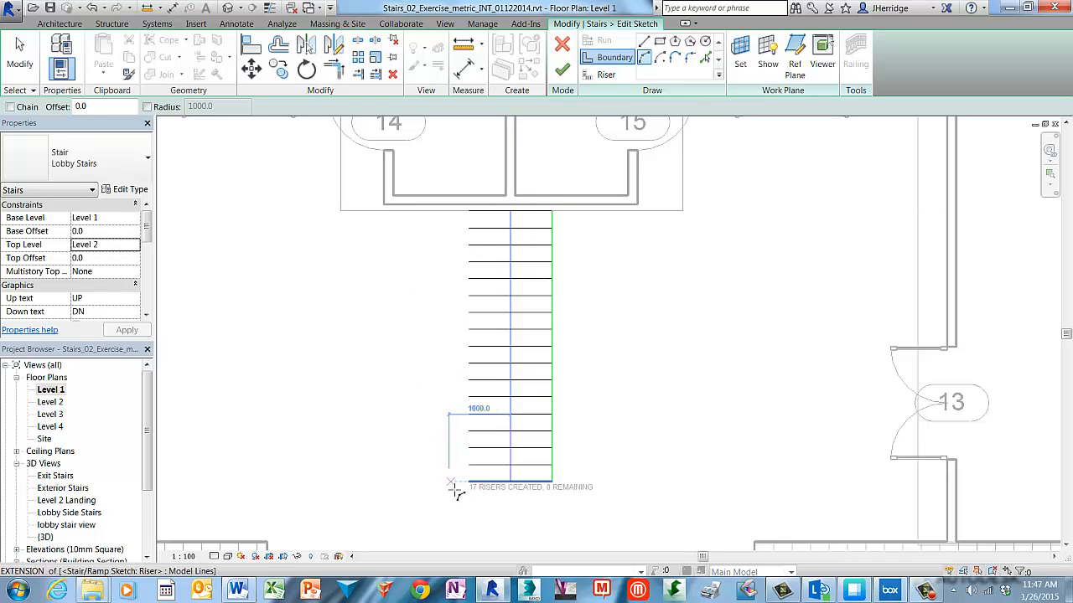
left_click(393, 483)
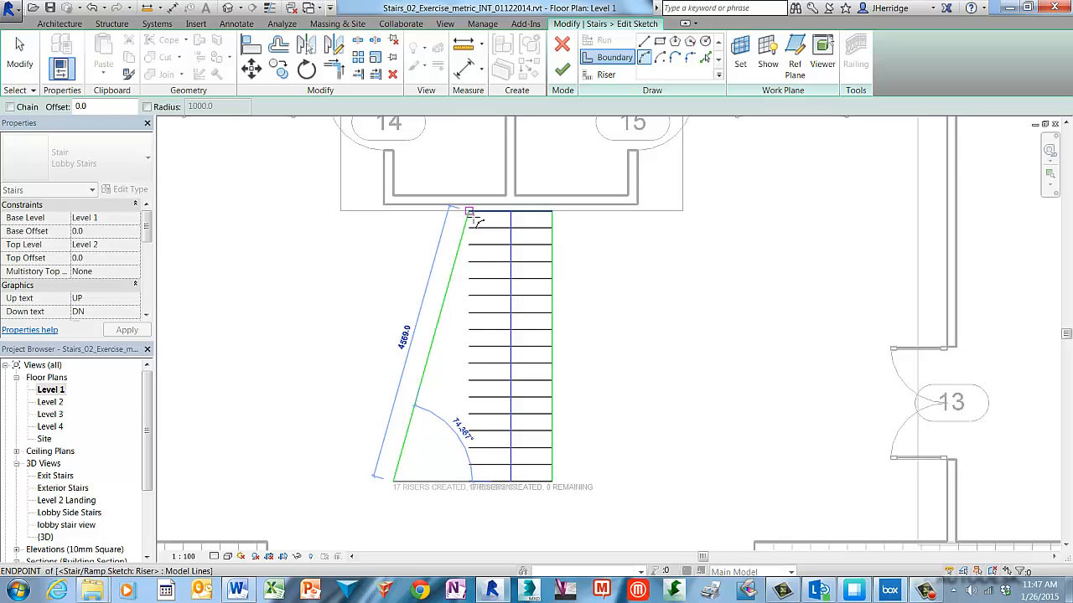
left_click(469, 214)
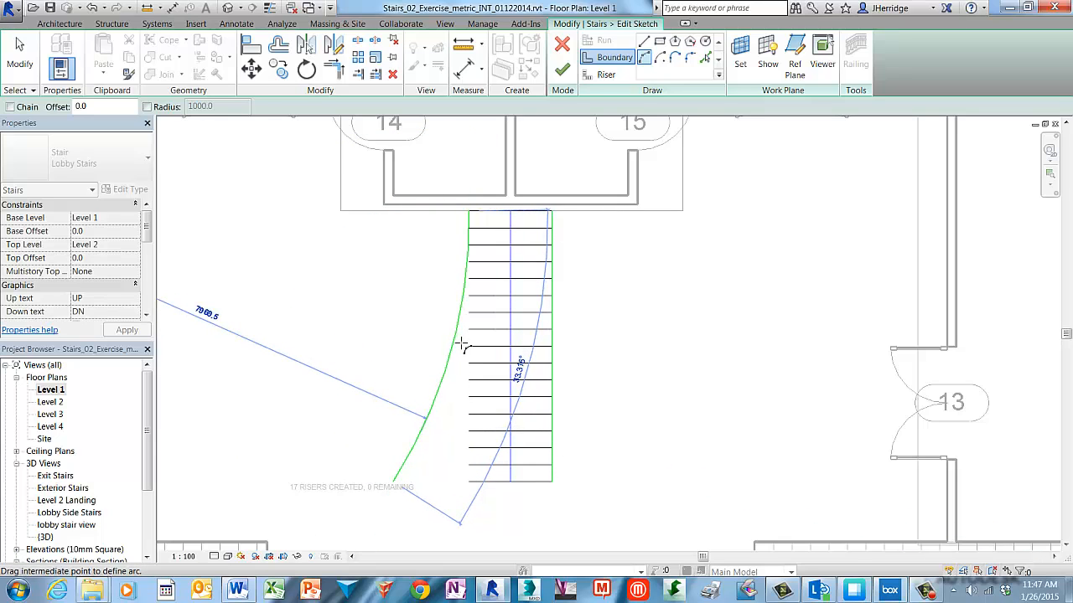
left_click(462, 347)
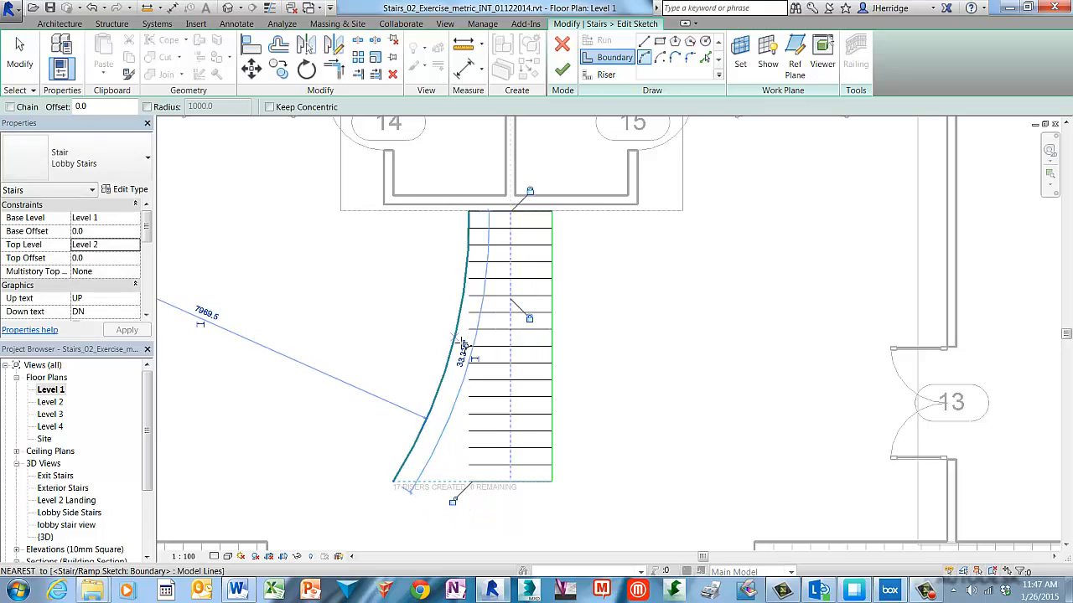
left_click(34, 69)
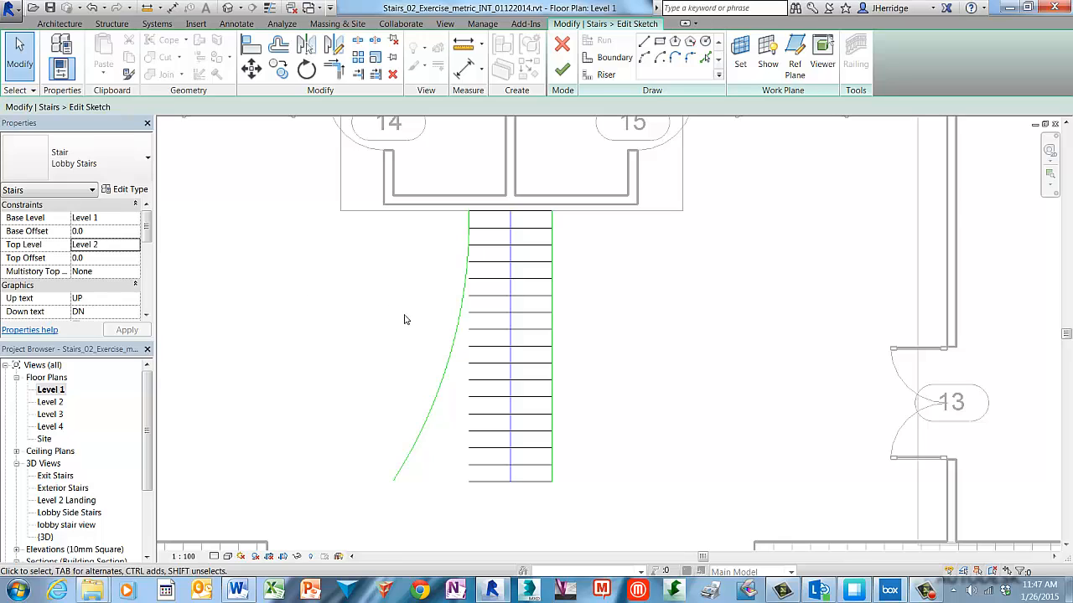
Delete the straight right boundary line and mirror a copy of the curved left boundary about the stair's run line.
left_click(552, 327)
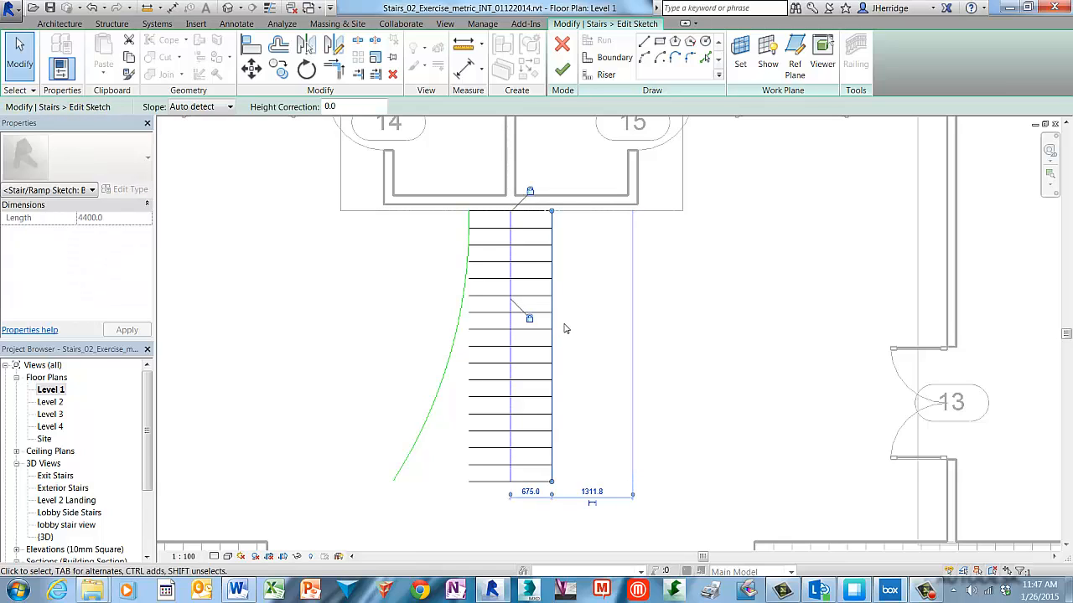
key("Delete")
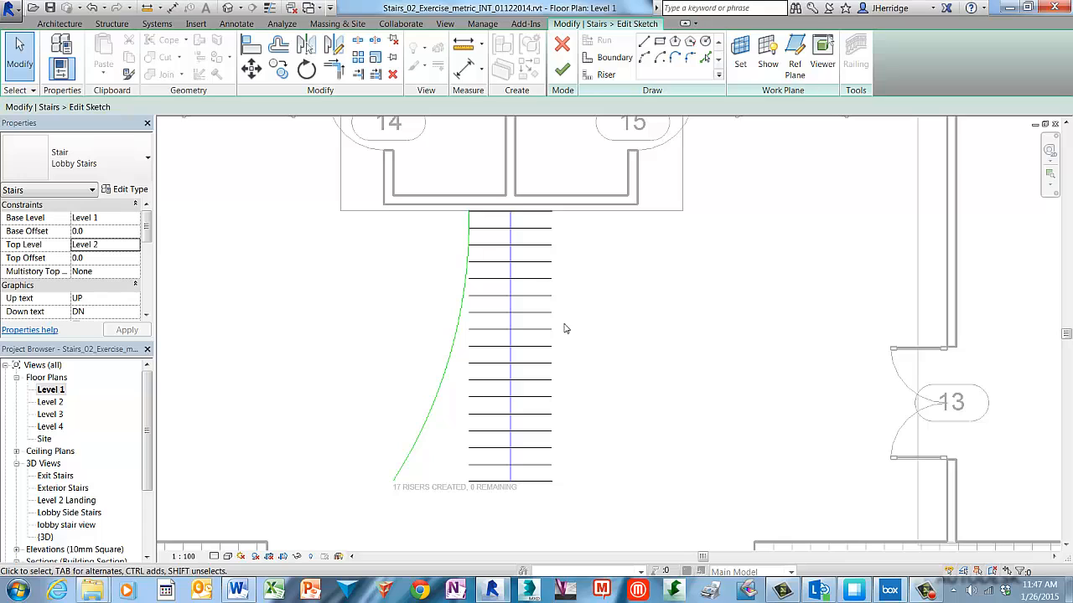
left_click(447, 370)
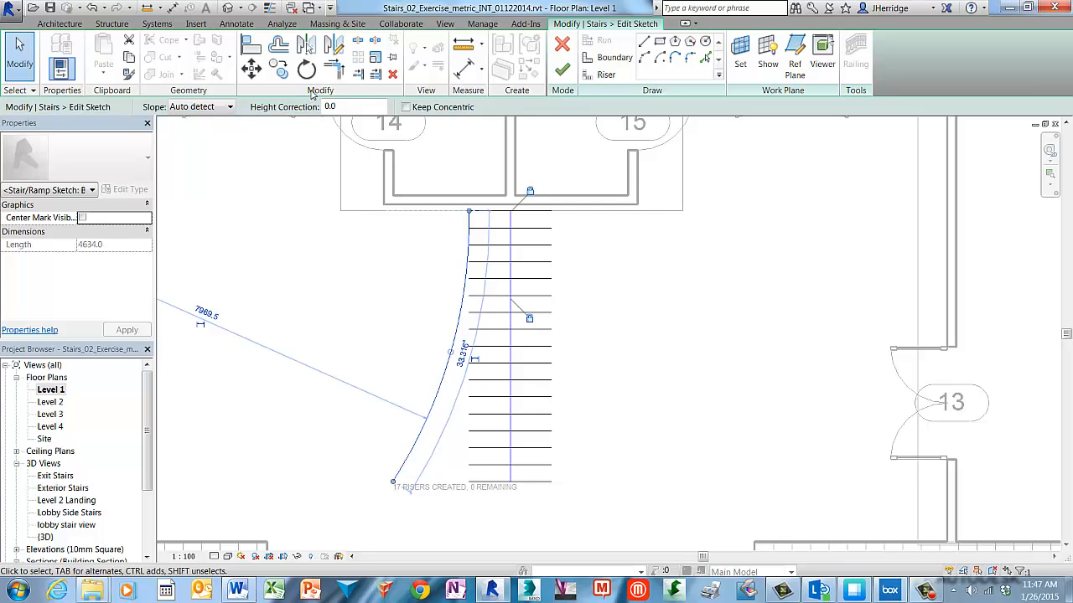
left_click(308, 48)
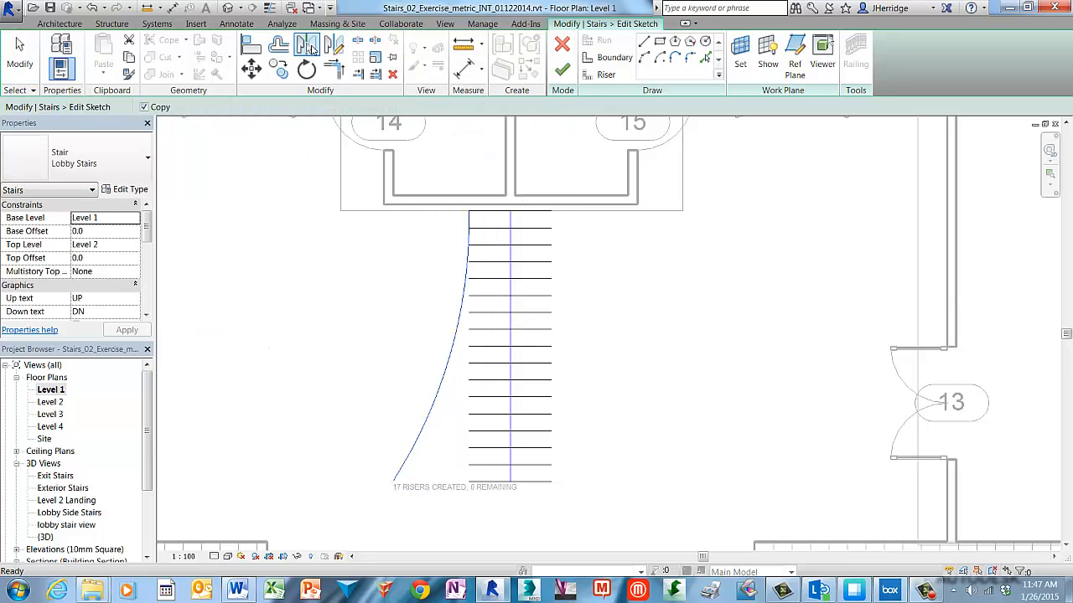
left_click(513, 344)
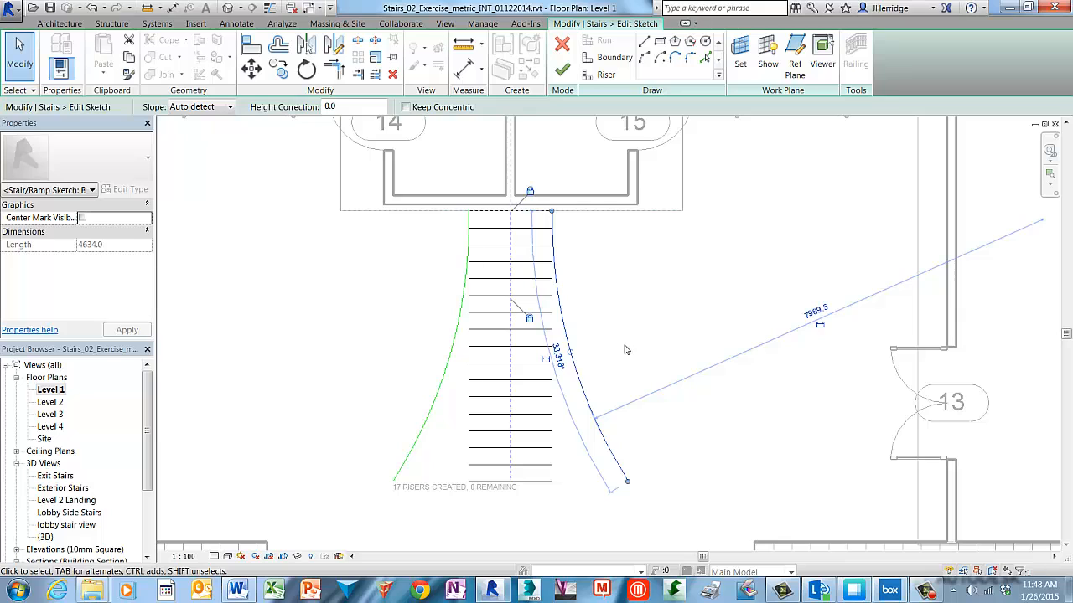
left_click(30, 78)
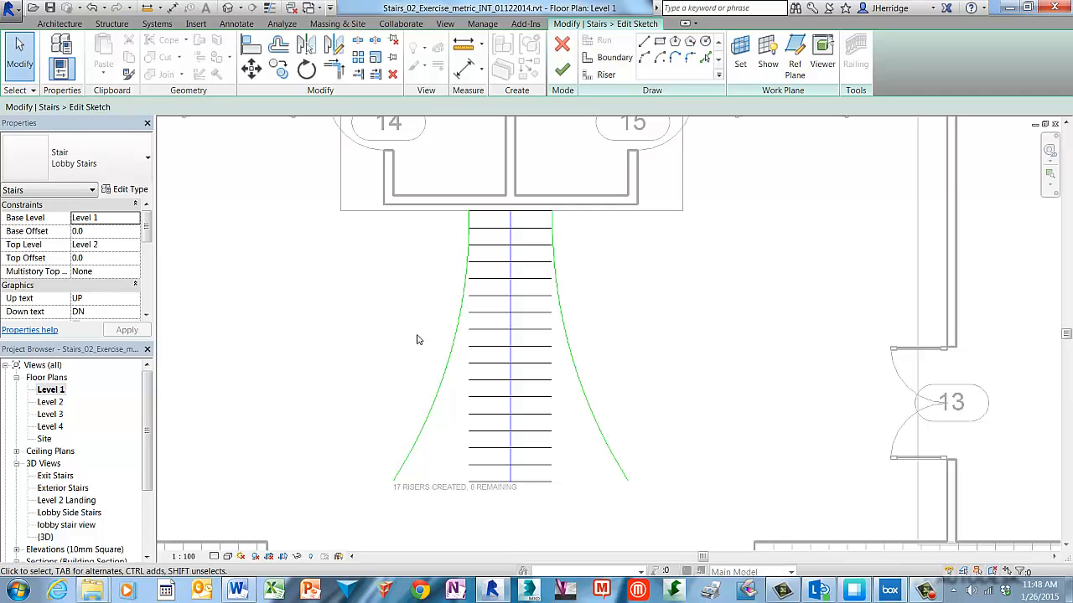
Delete the bottom straight riser line from the stair sketch.
middle_click_drag(591, 508, 589, 424)
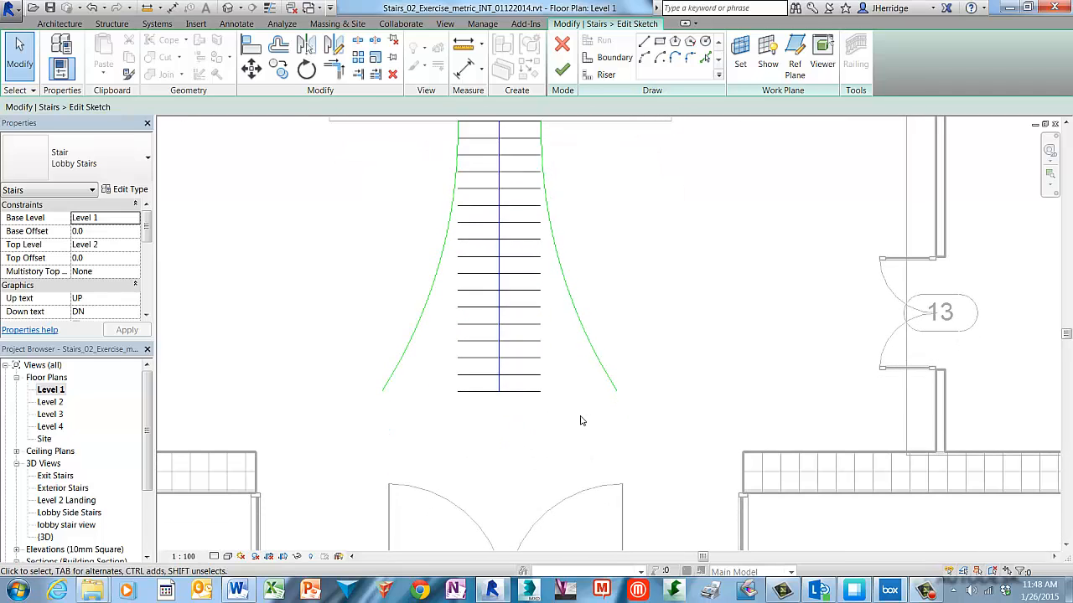
left_click(528, 392)
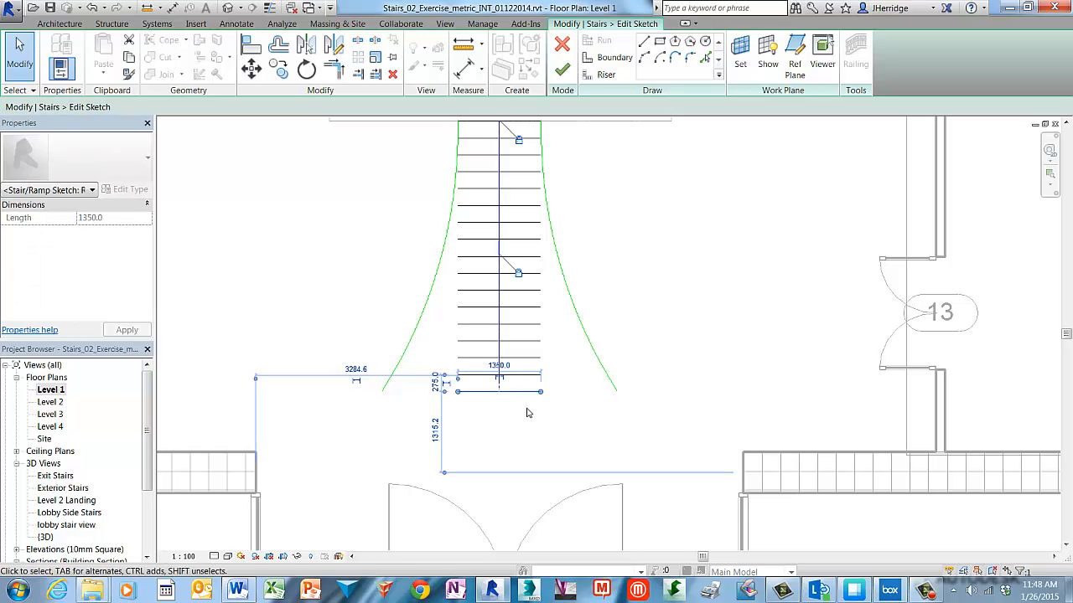
key("Delete")
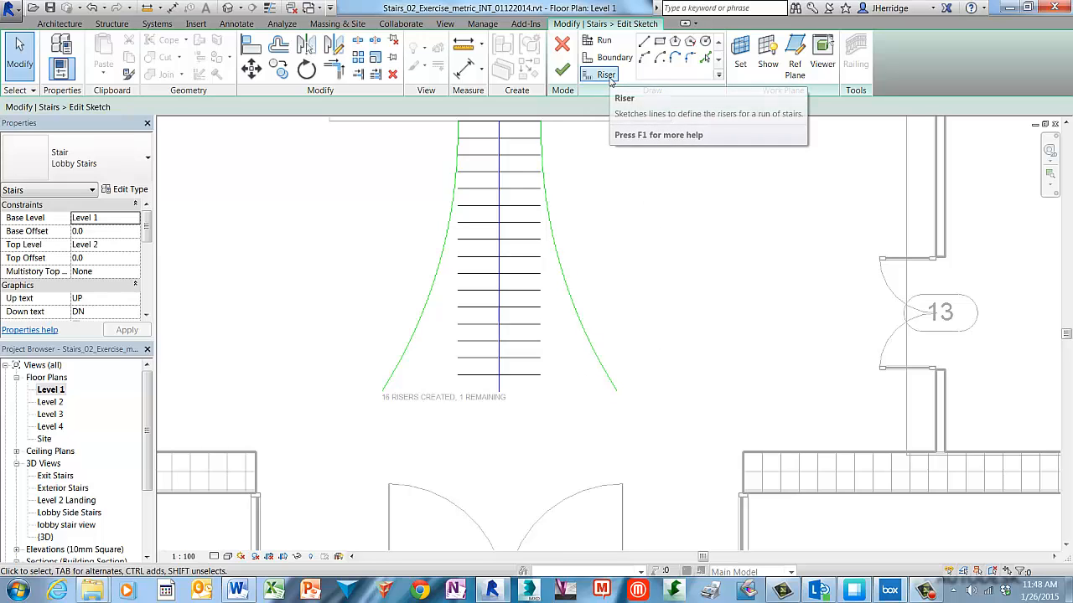
Draw a center-ends arc riser, about 3346 mm radius, centred on the run line and joining both boundaries' lower ends, and finish the stair sketch.
left_click(608, 76)
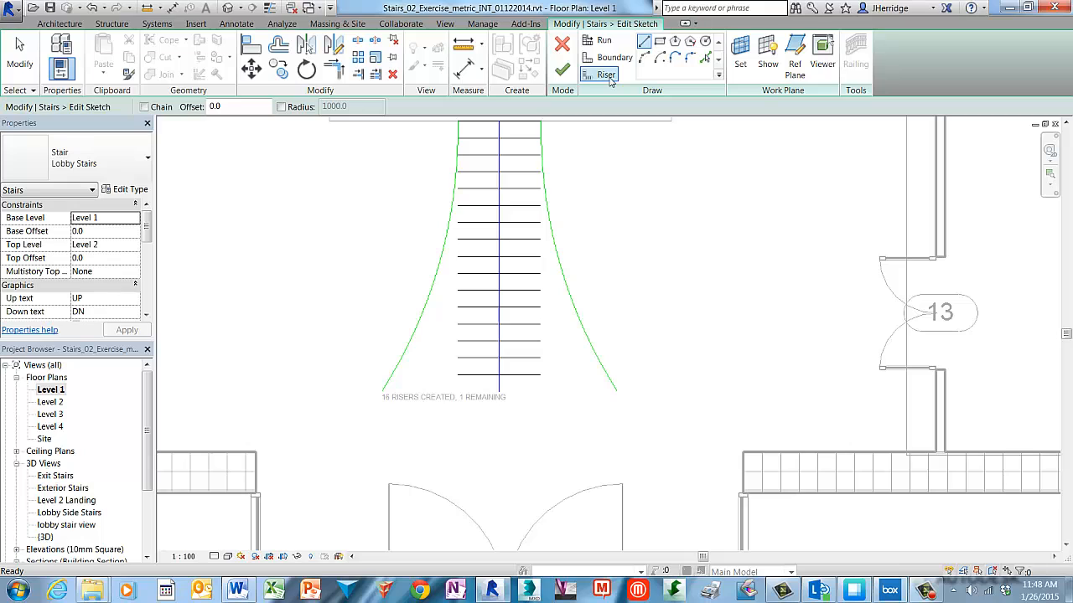
left_click(662, 61)
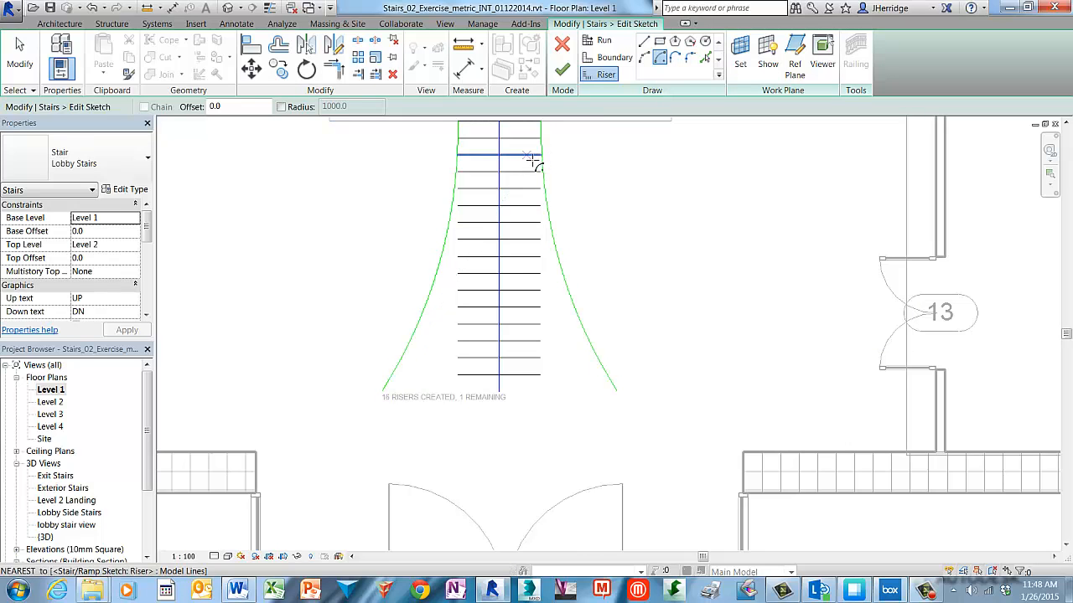
left_click(500, 222)
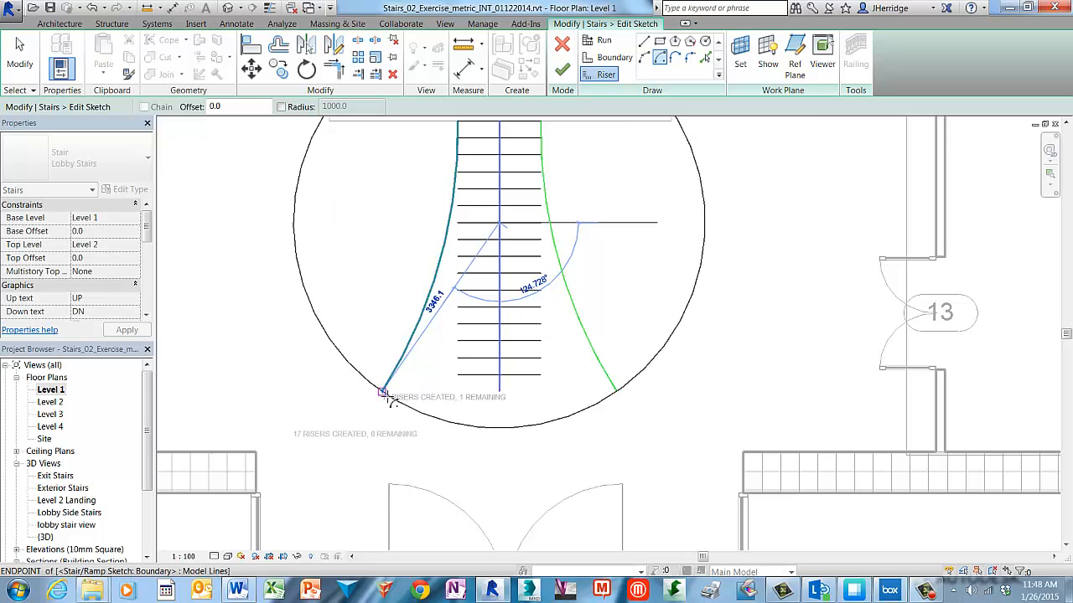
left_click(383, 392)
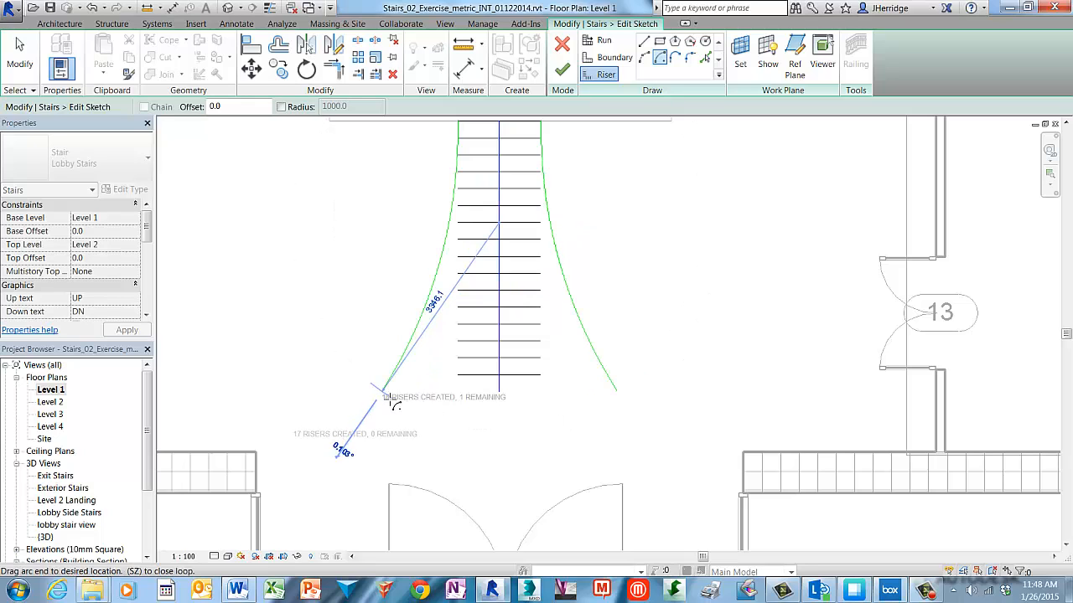
left_click(625, 401)
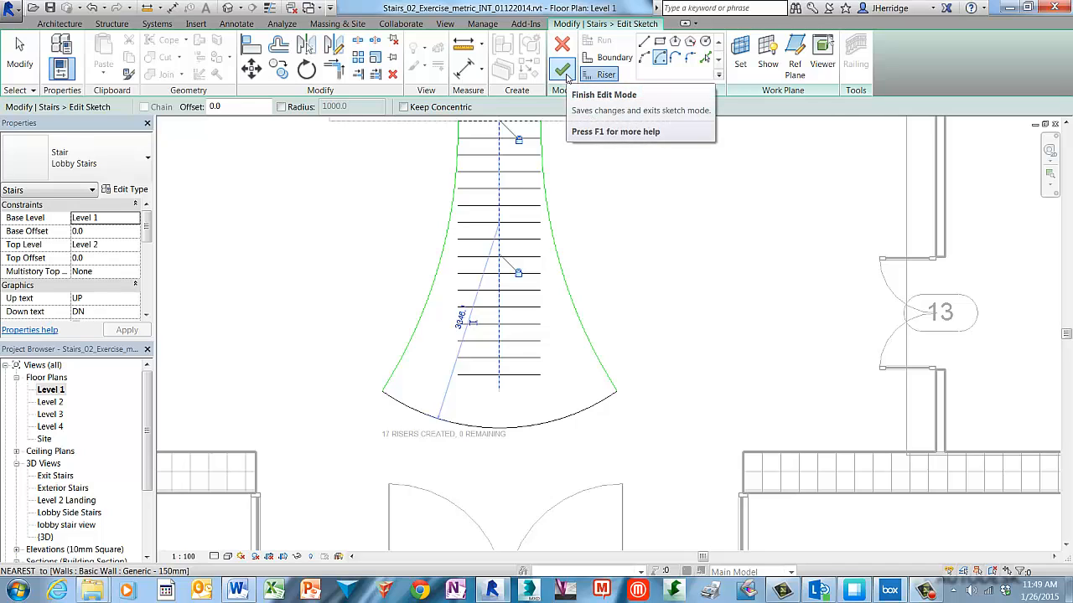
left_click(564, 72)
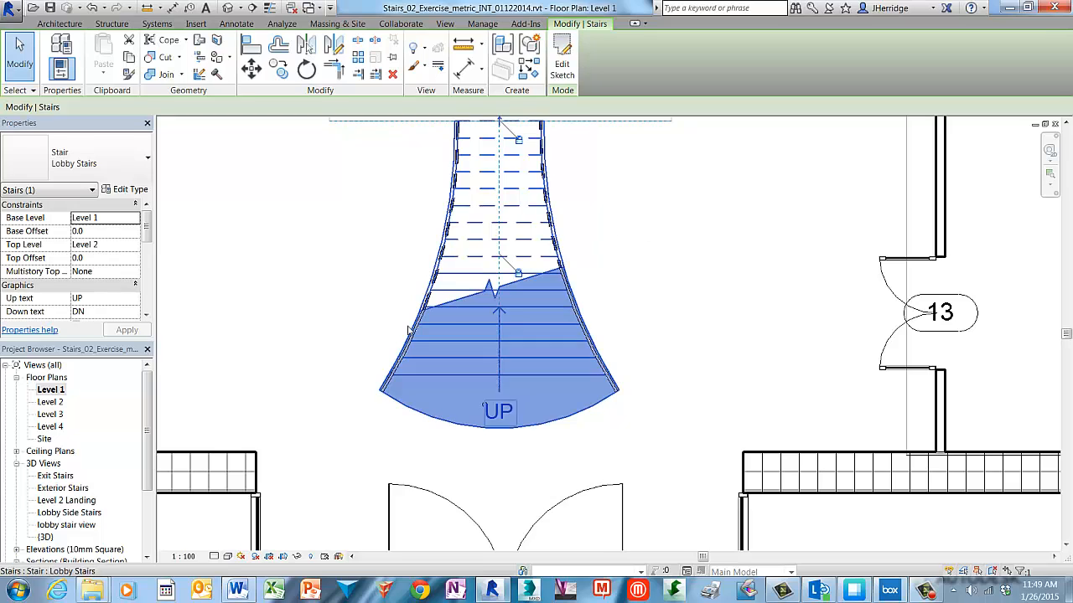
Open the lobby stair view 3D view and clear the selection to examine the reshaped stair.
left_click(87, 526)
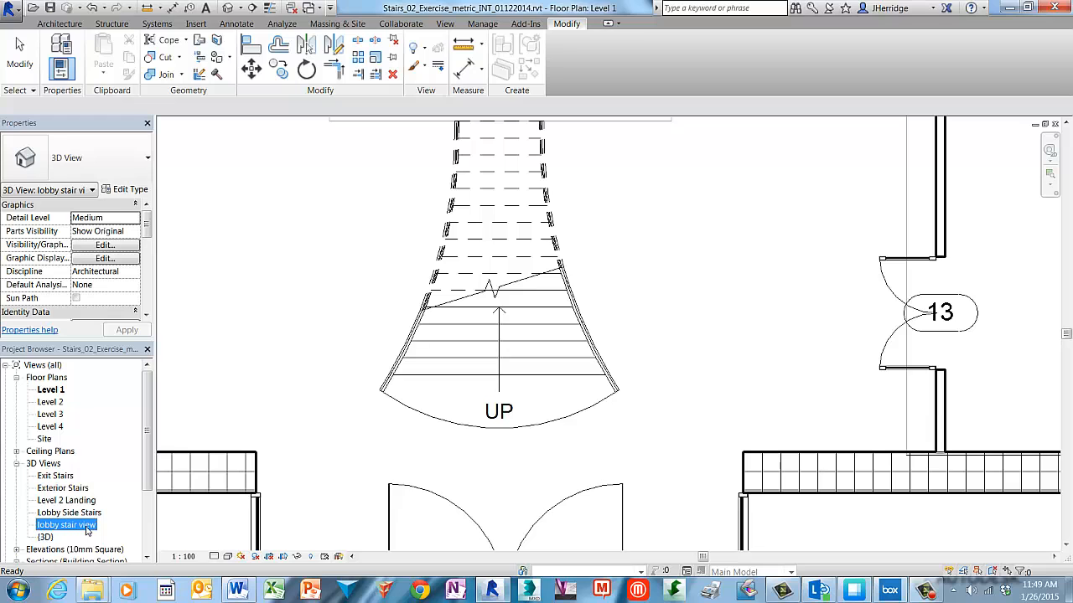
double_click(86, 526)
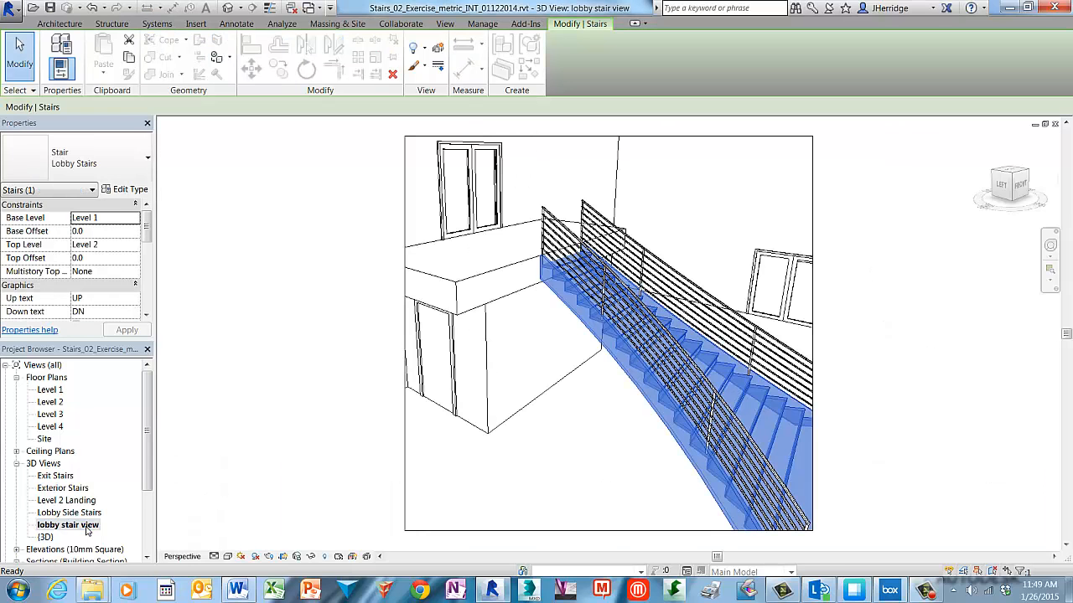
left_click(632, 437)
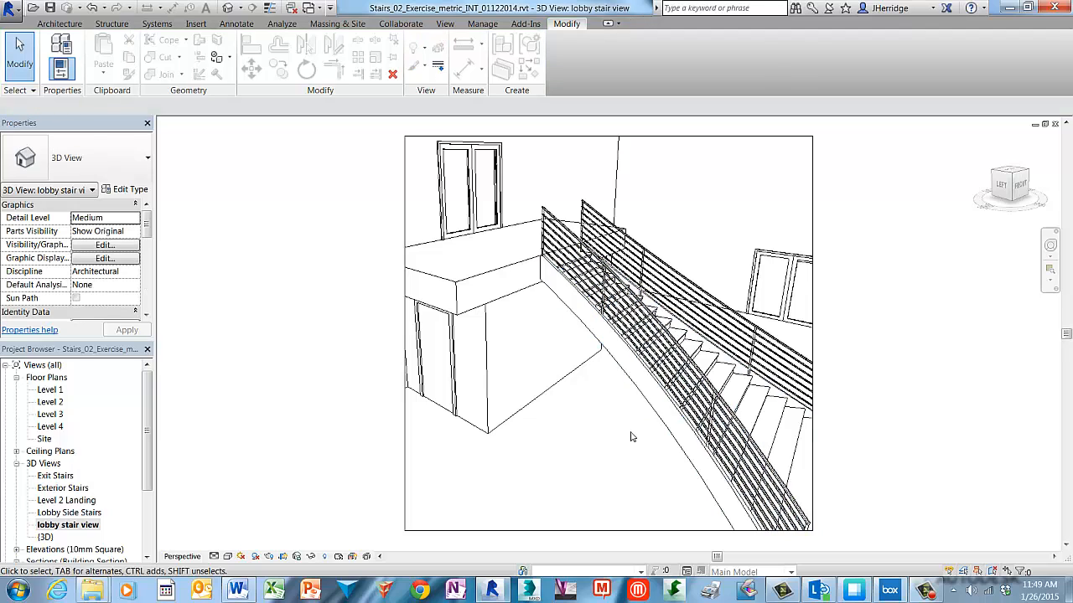
scroll(632, 436, "down", 2)
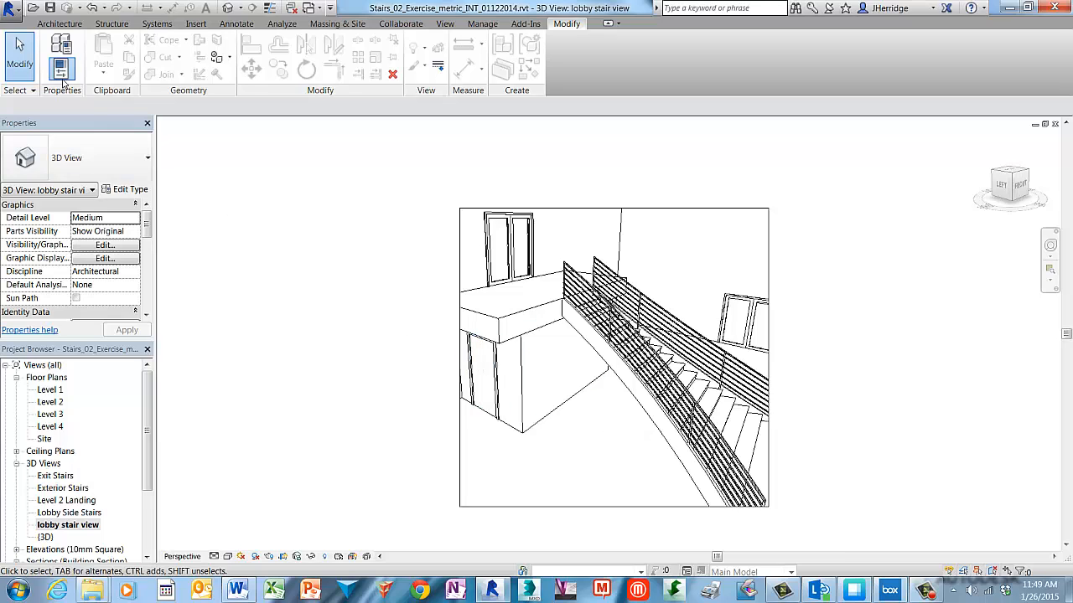
Save the project as a new file named Stairs_02_Exercise_metric_finished in the 07_Stairs_Layout Design Editing folder.
left_click(13, 10)
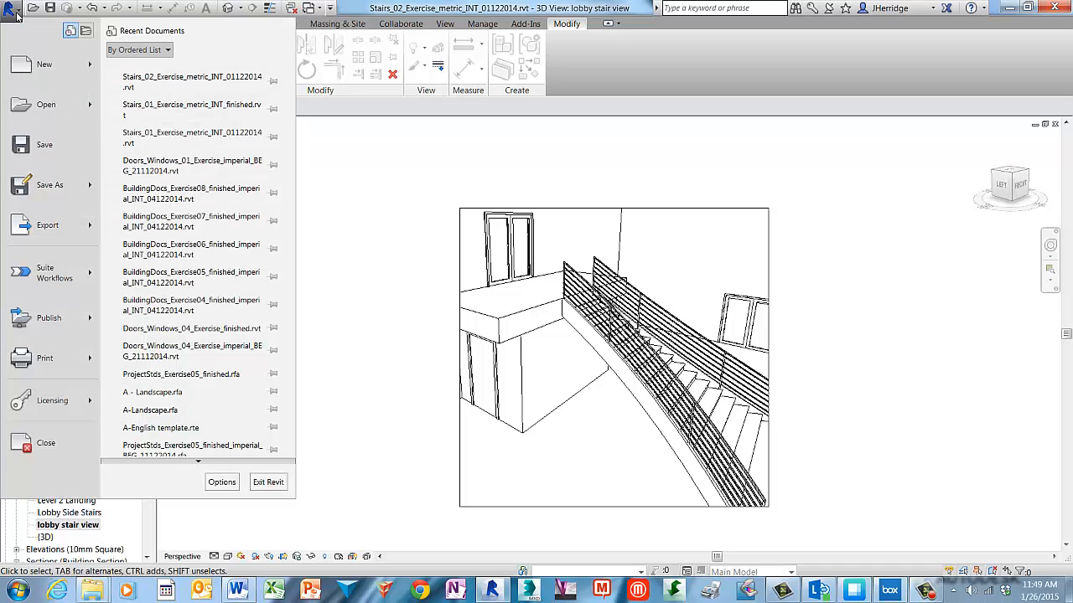
mouse_move(60, 190)
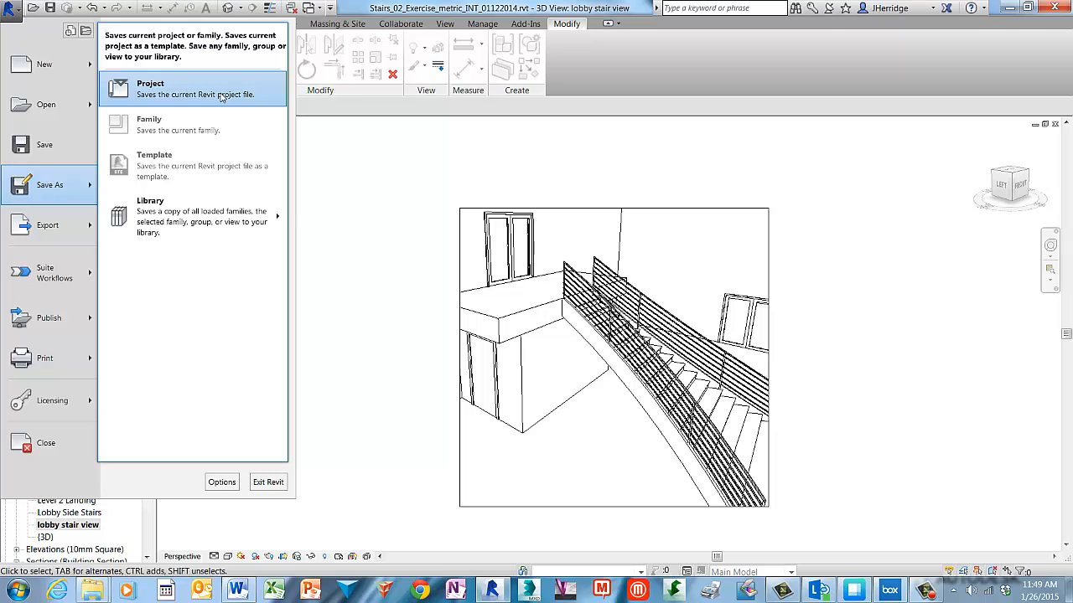
left_click(222, 96)
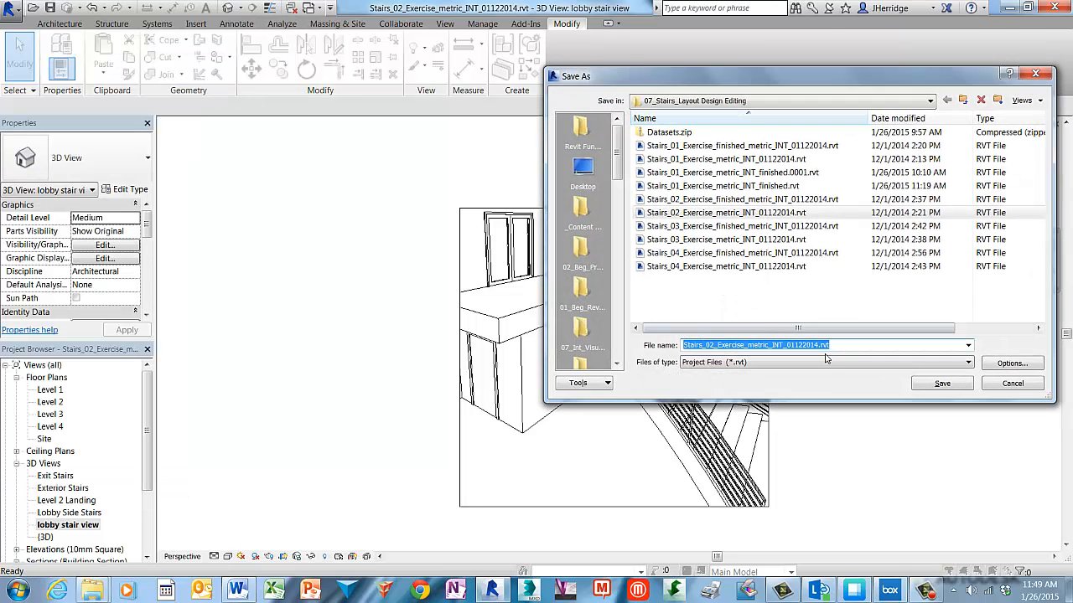
left_click(776, 345)
left_click_drag(773, 345, 855, 347)
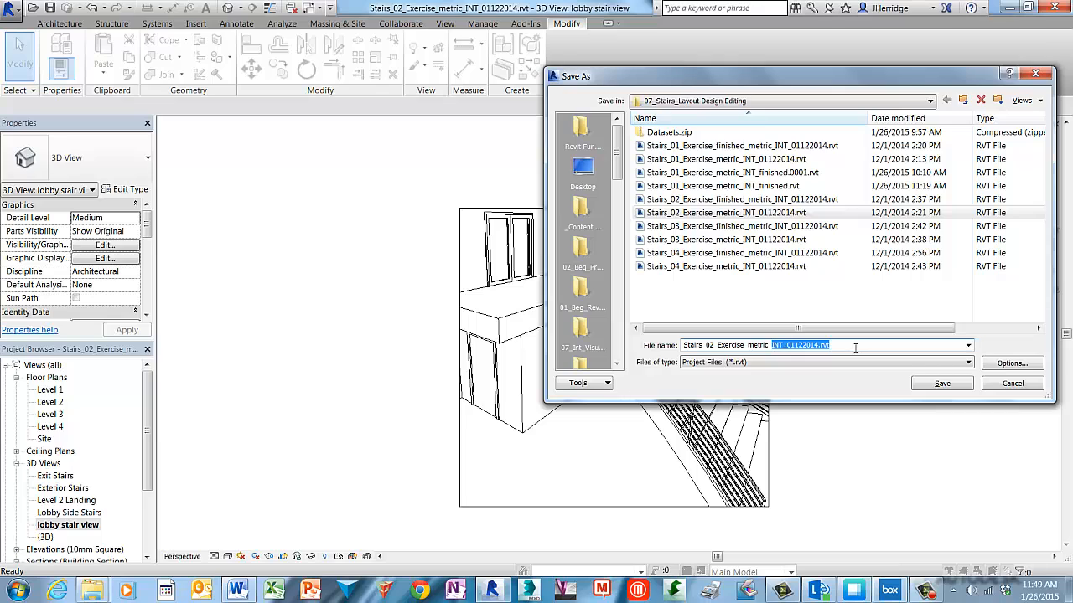
type("finished")
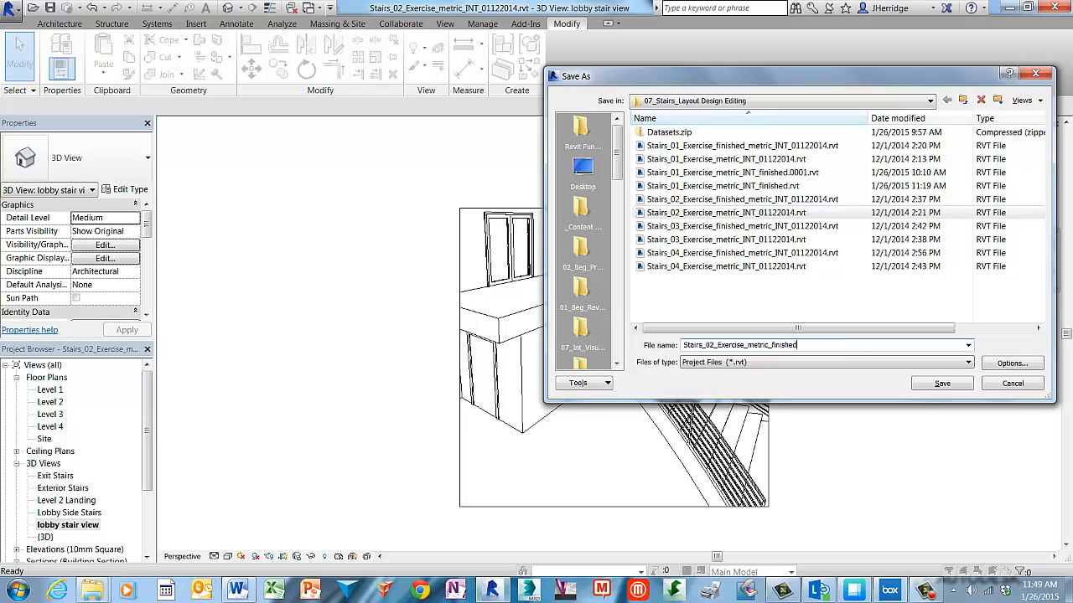
left_click(943, 383)
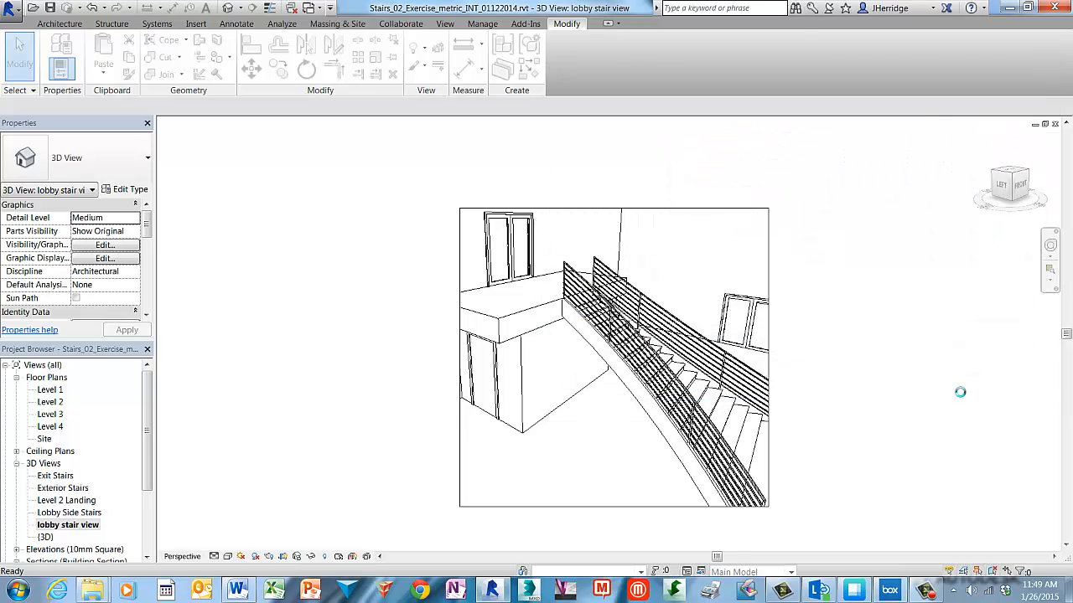